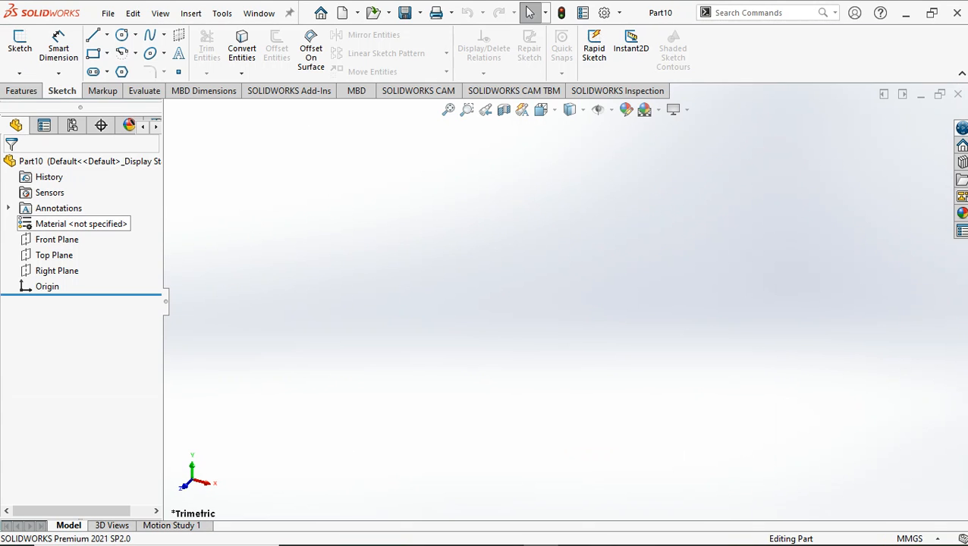
- Sketch a circle with a 30 mm radius centred on the origin on the Top Plane
click(54, 255)
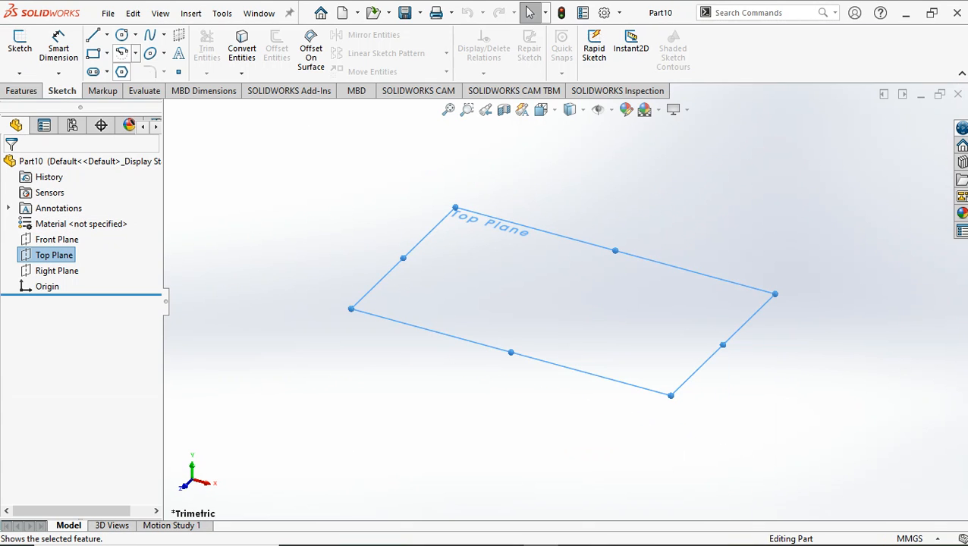
click(121, 35)
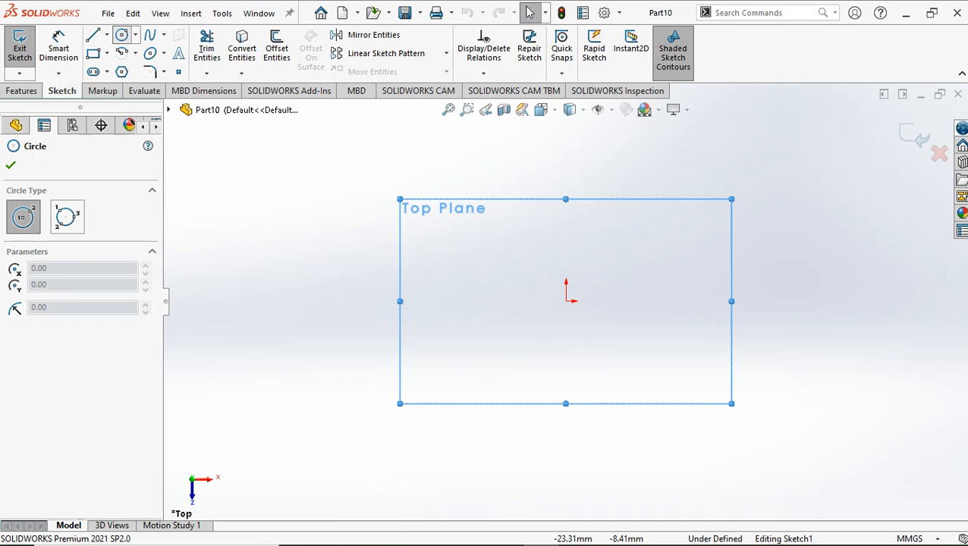
click(566, 301)
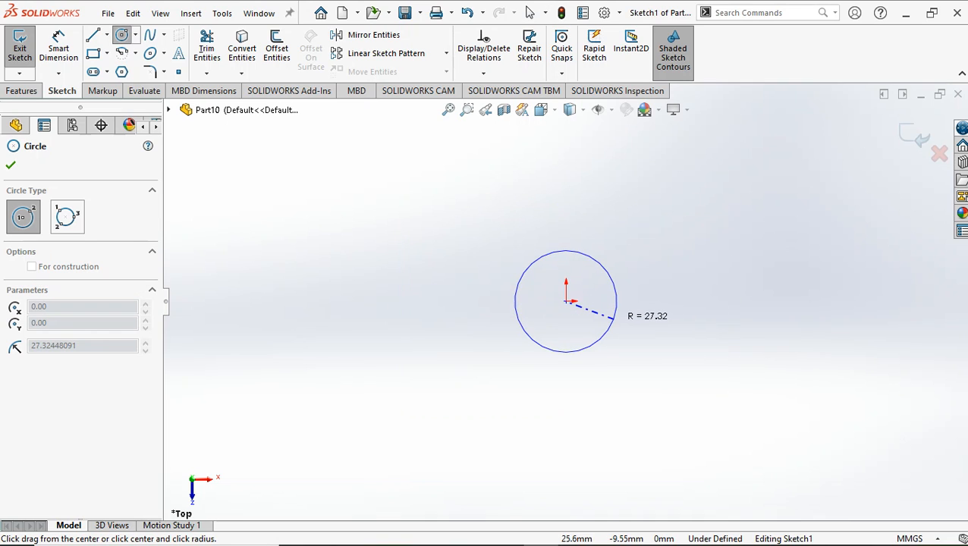
click(615, 318)
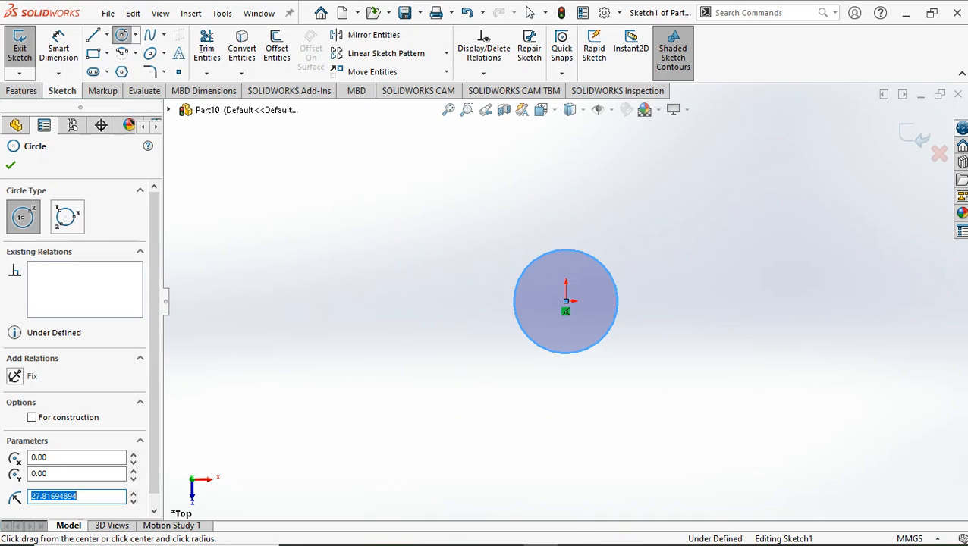
text(30)
key(Return)
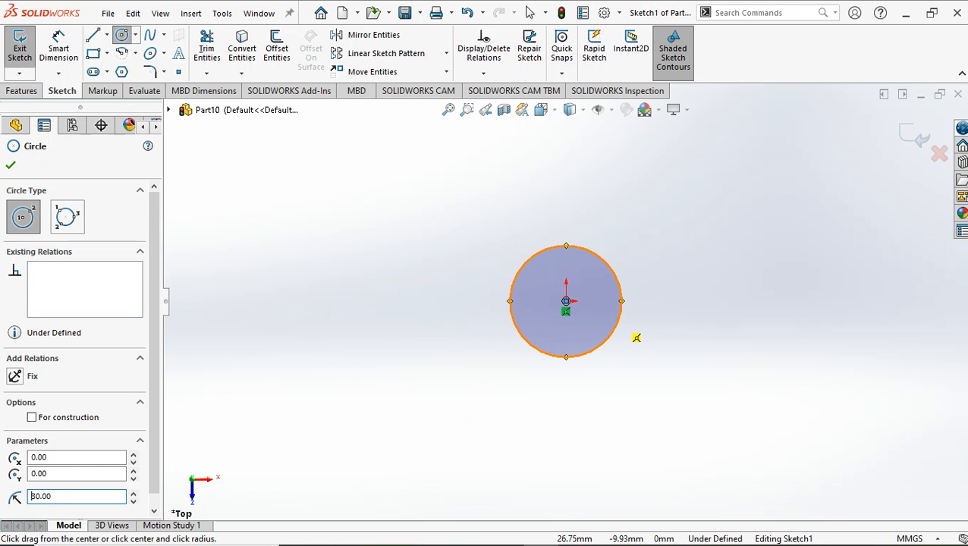
- Extrude the circle 100 mm as a blind boss to form a solid cylinder
click(21, 91)
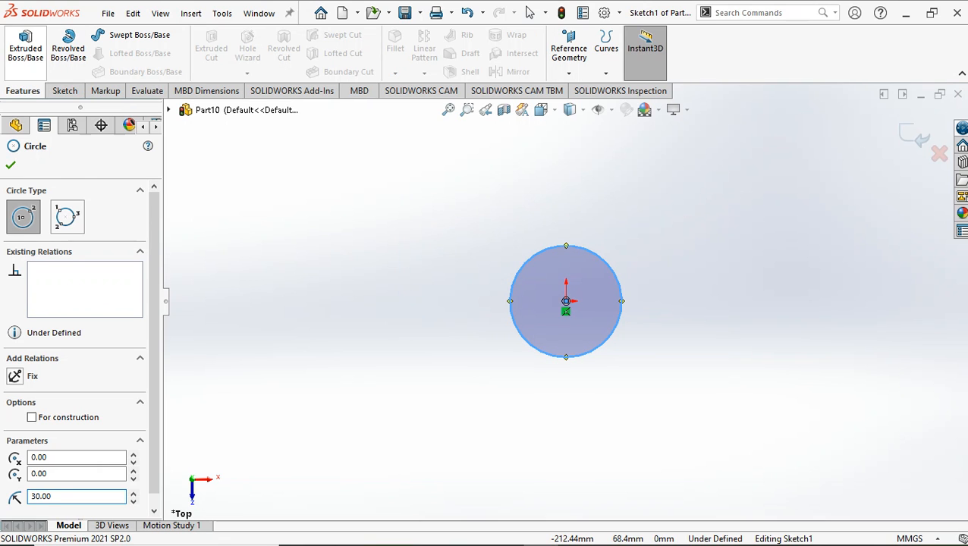
click(25, 48)
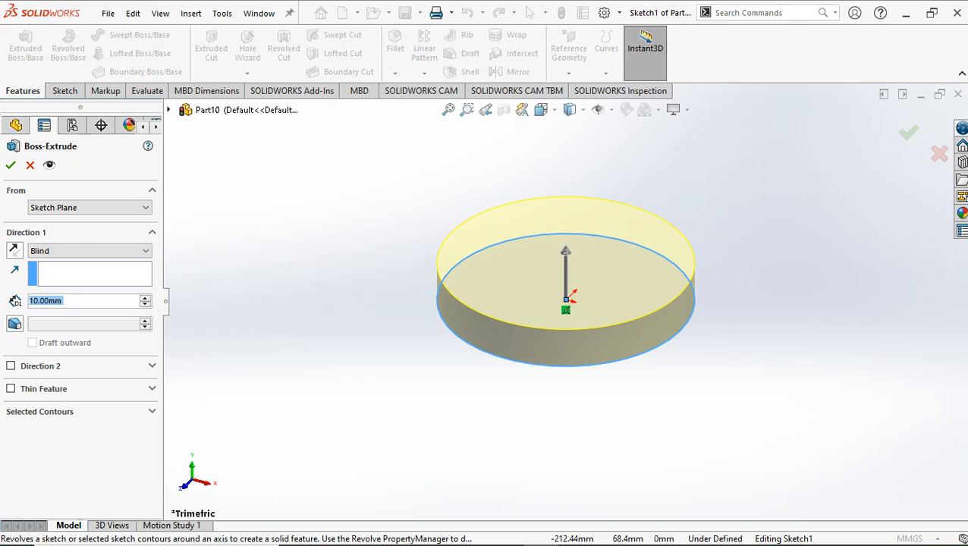
text(1)
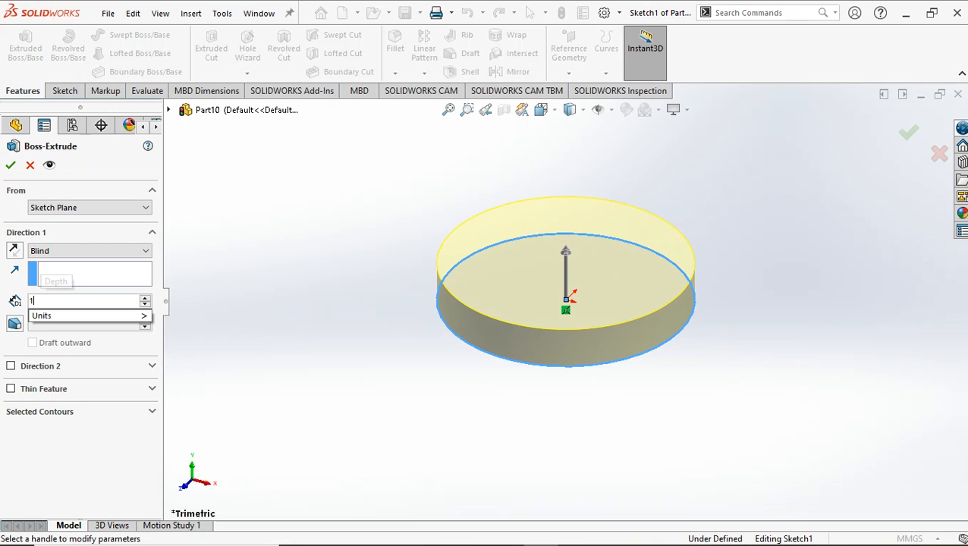
text(00)
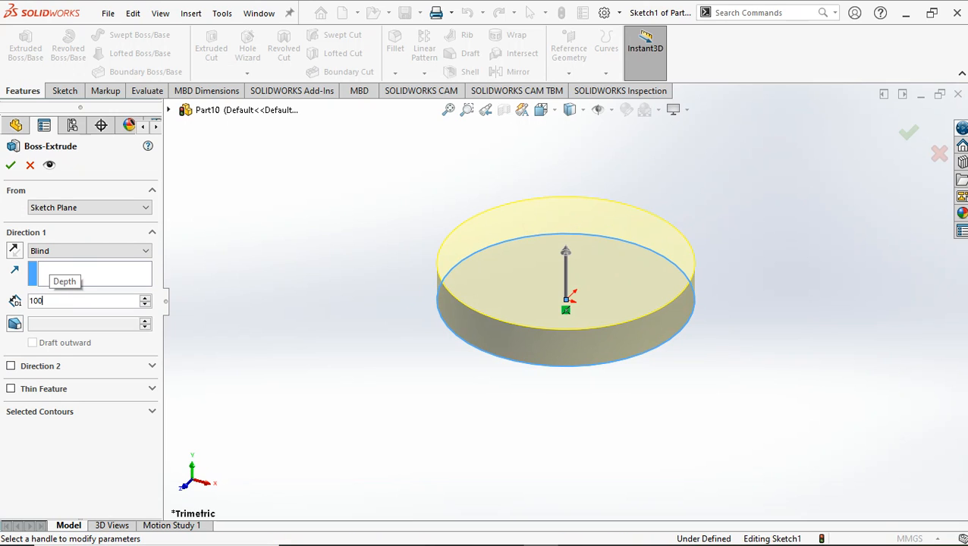
key(Return)
click(541, 109)
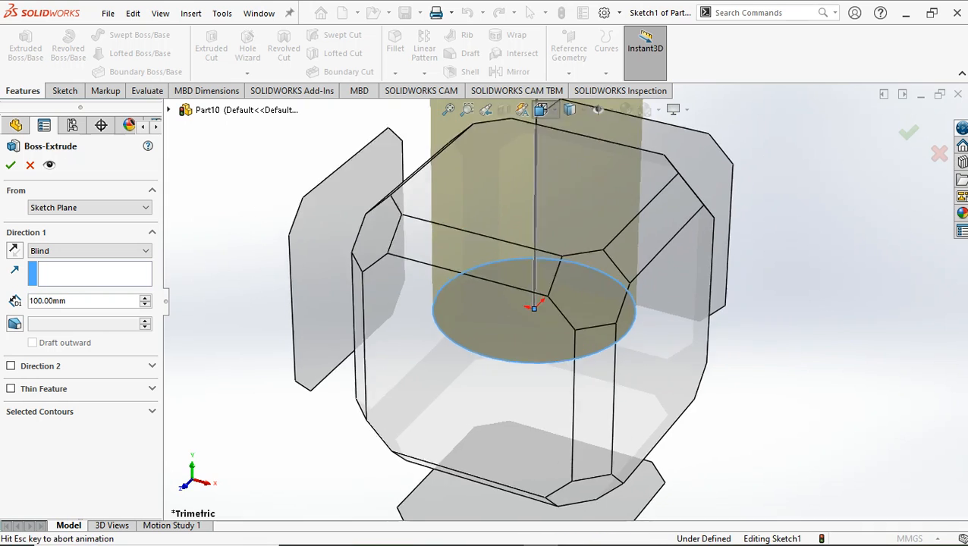
click(622, 150)
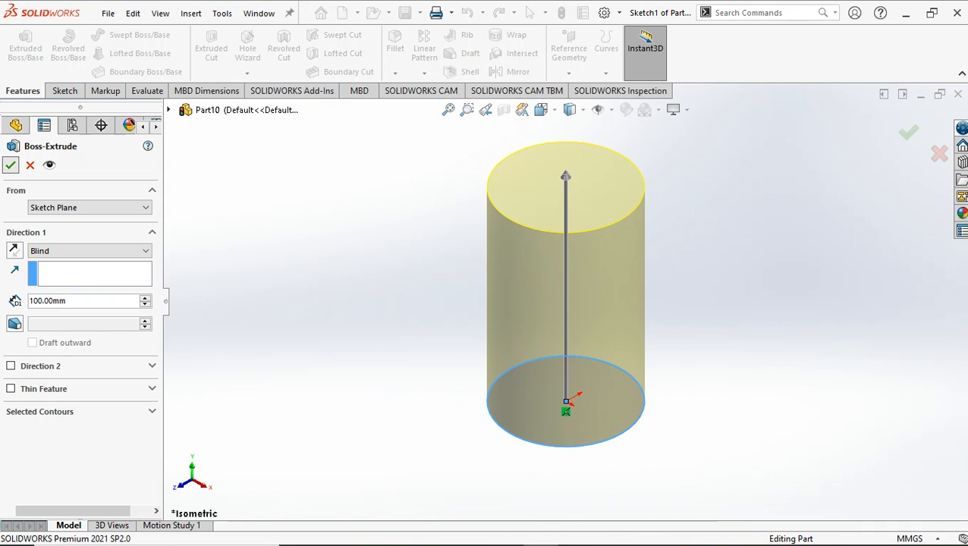
key(Return)
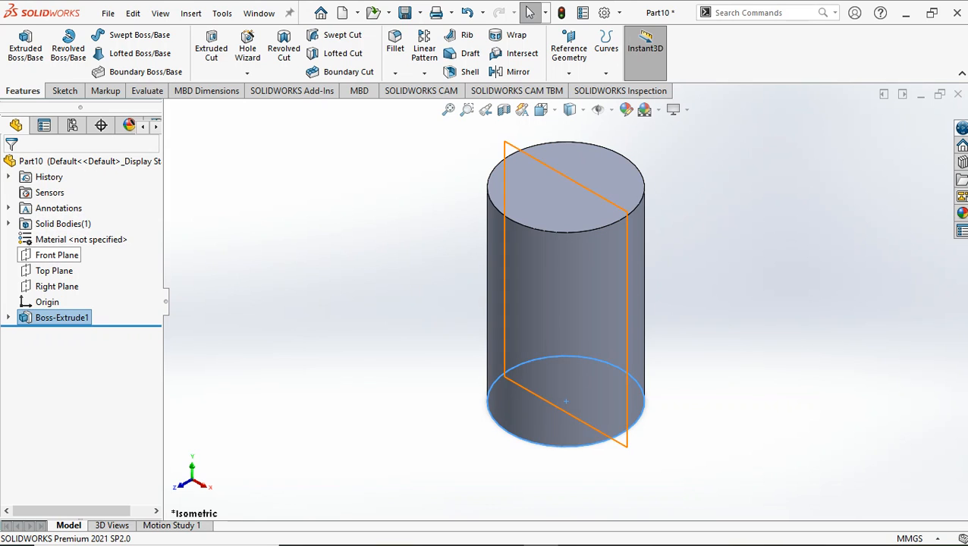
- Sketch a circle with a 50 mm radius centred on the origin on the cylinder's top face and exit the sketch
click(566, 186)
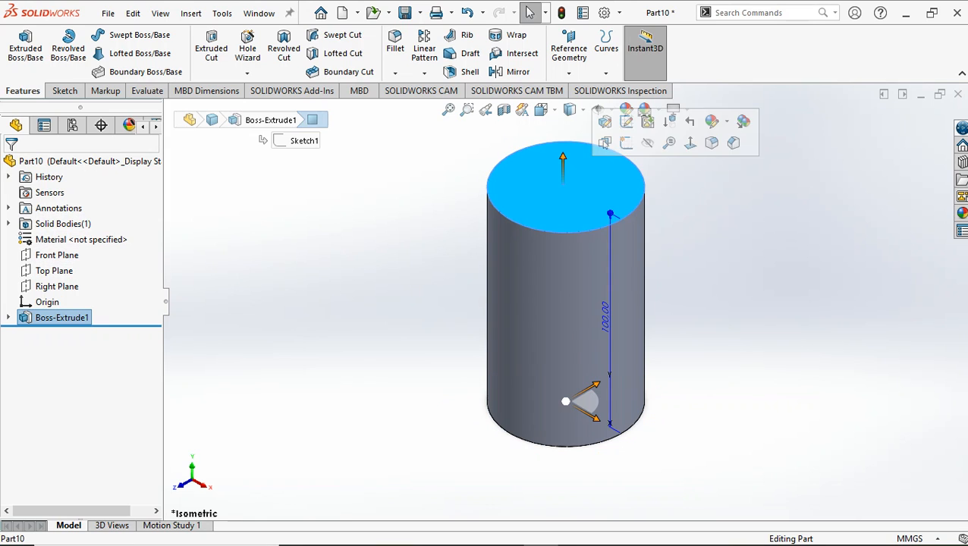
click(65, 91)
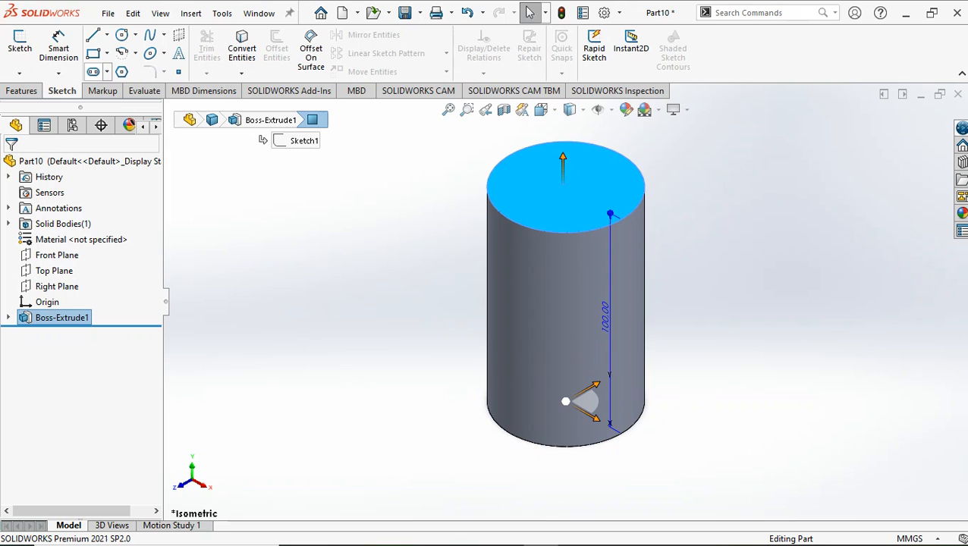
click(122, 35)
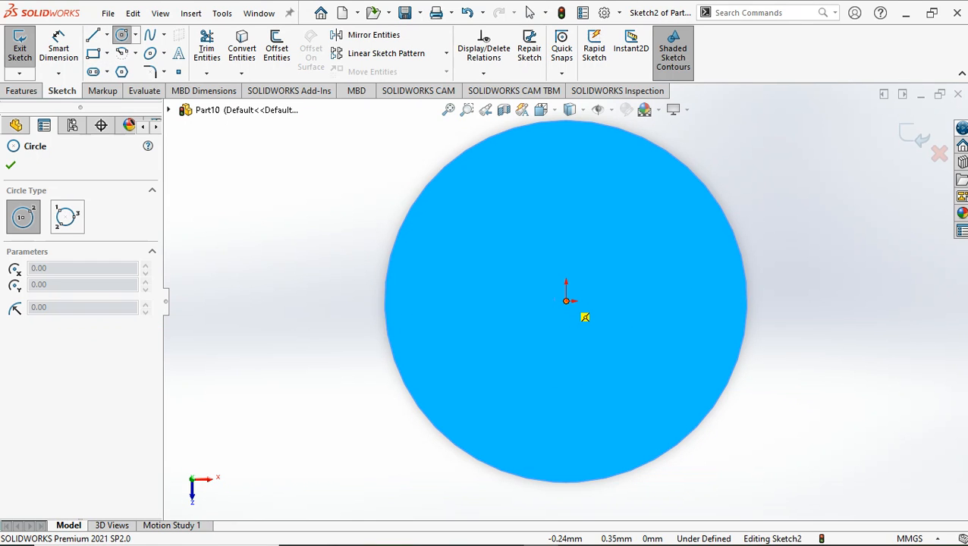
click(566, 301)
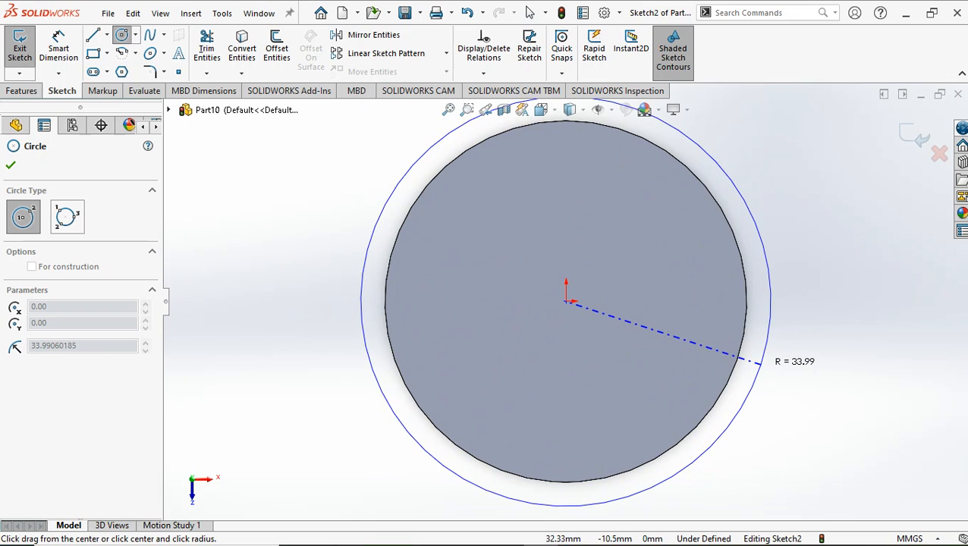
click(761, 365)
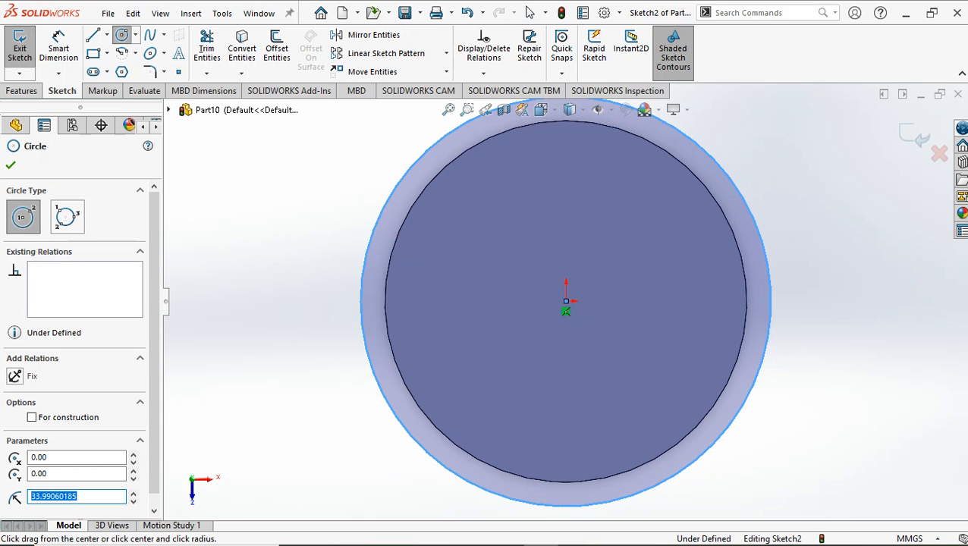
text(50)
key(Return)
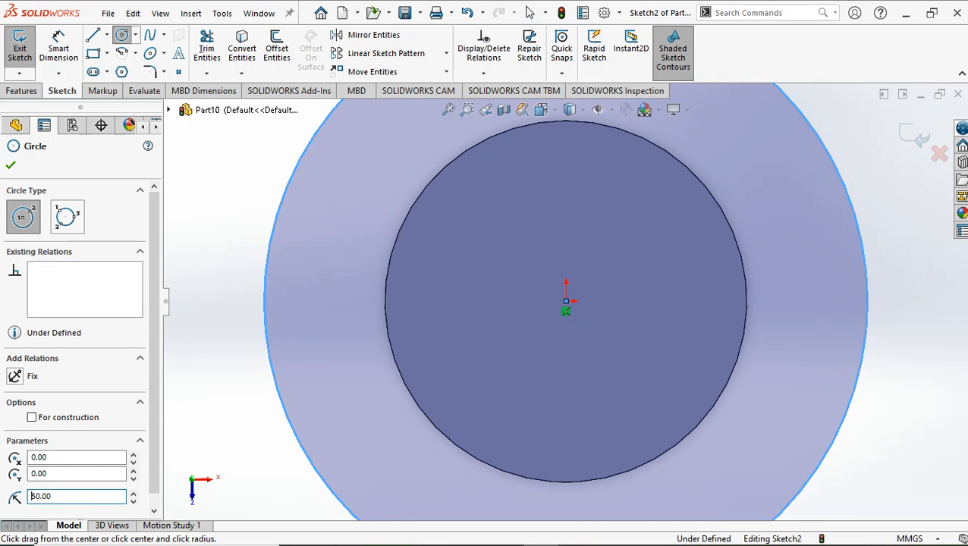
click(10, 165)
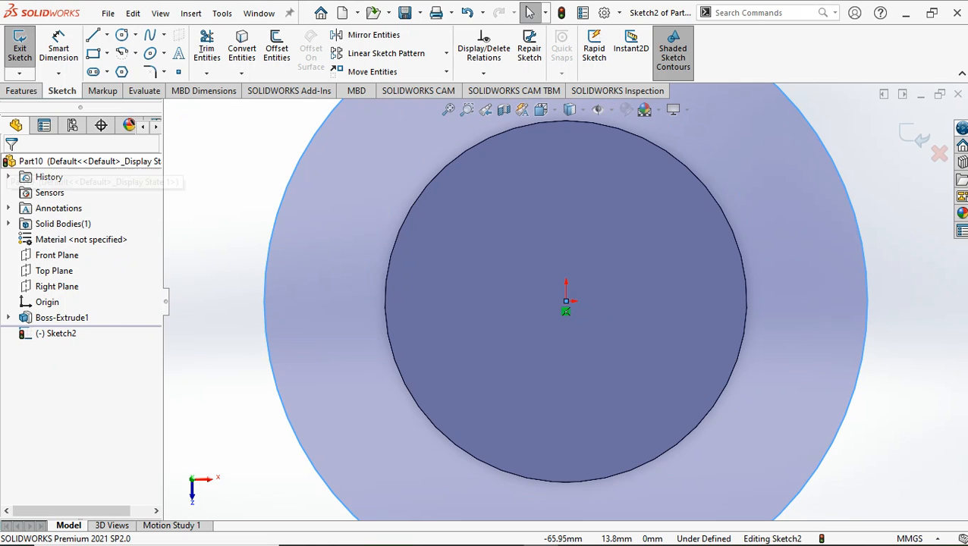
click(19, 47)
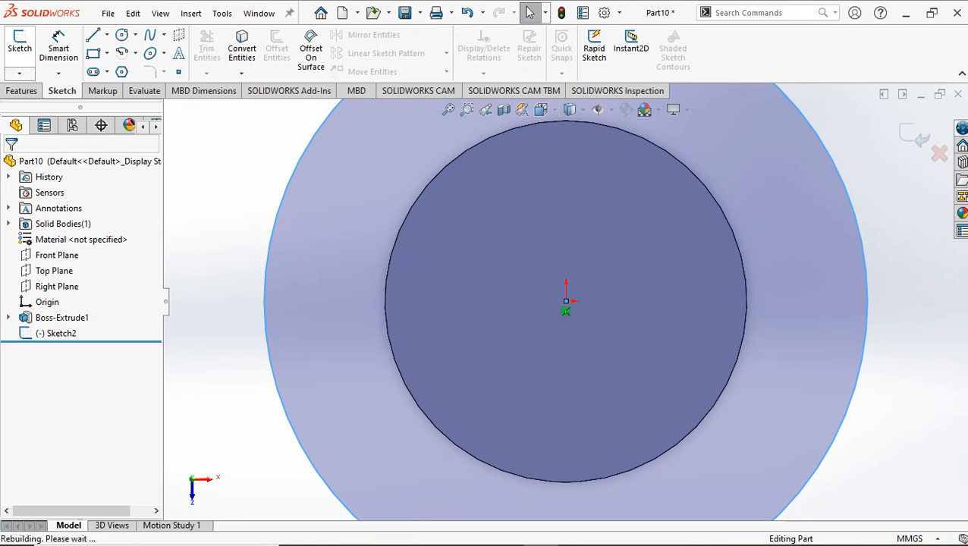
- Extrude the 50 mm radius circle upward 50 mm as a blind boss merged with the cylinder
click(543, 110)
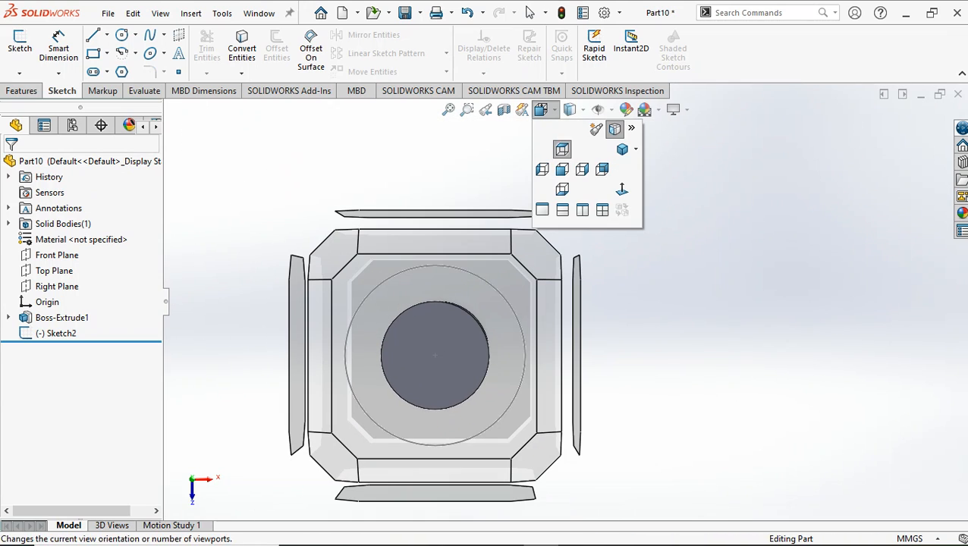
click(622, 149)
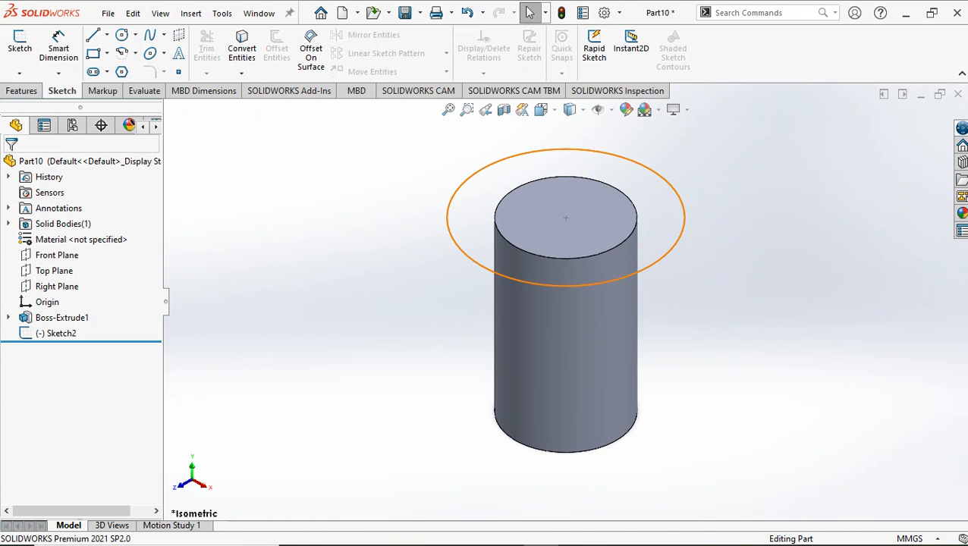
click(21, 90)
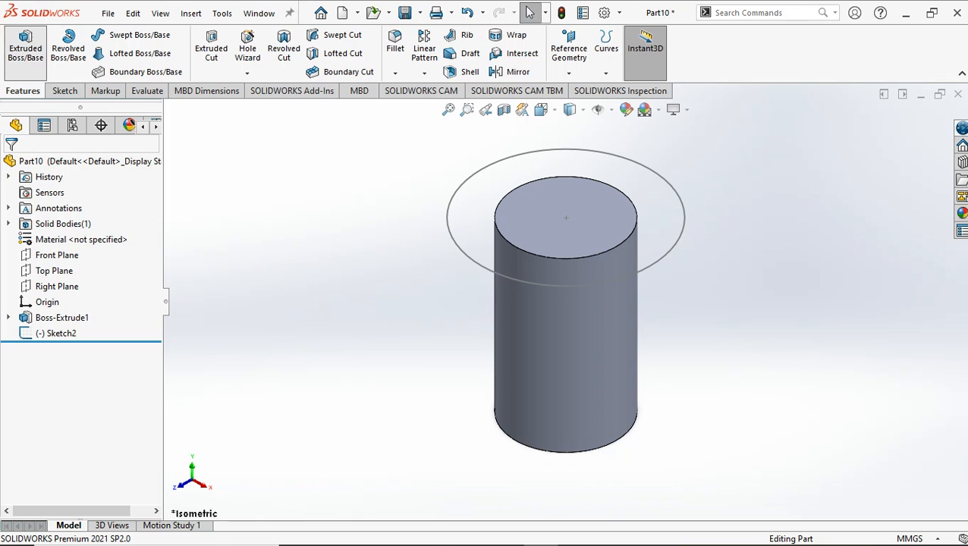
click(25, 47)
click(456, 243)
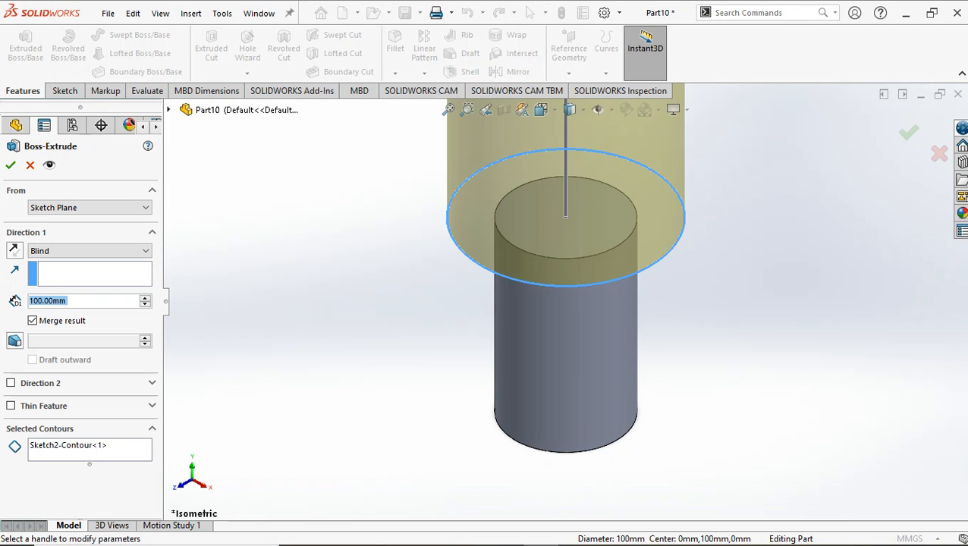
text(30)
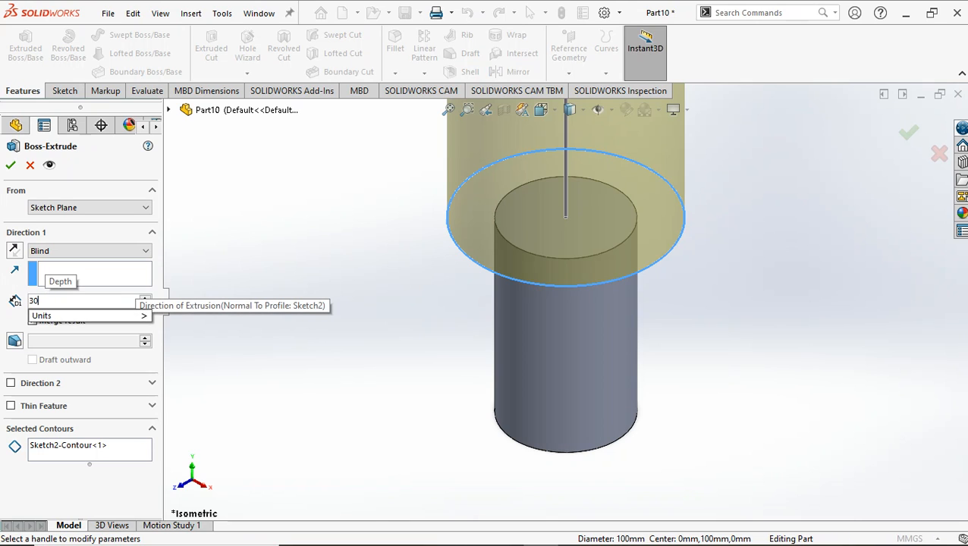
key(Return)
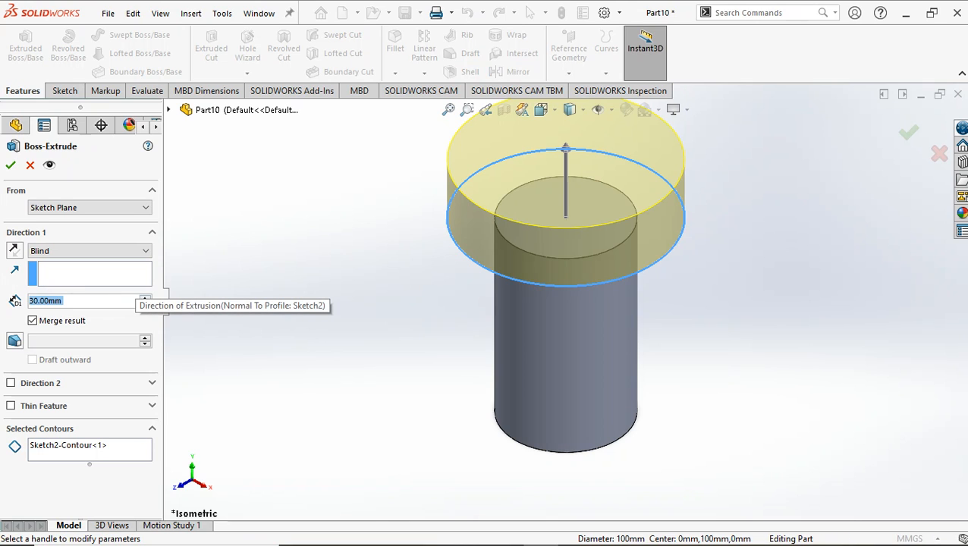
click(145, 297)
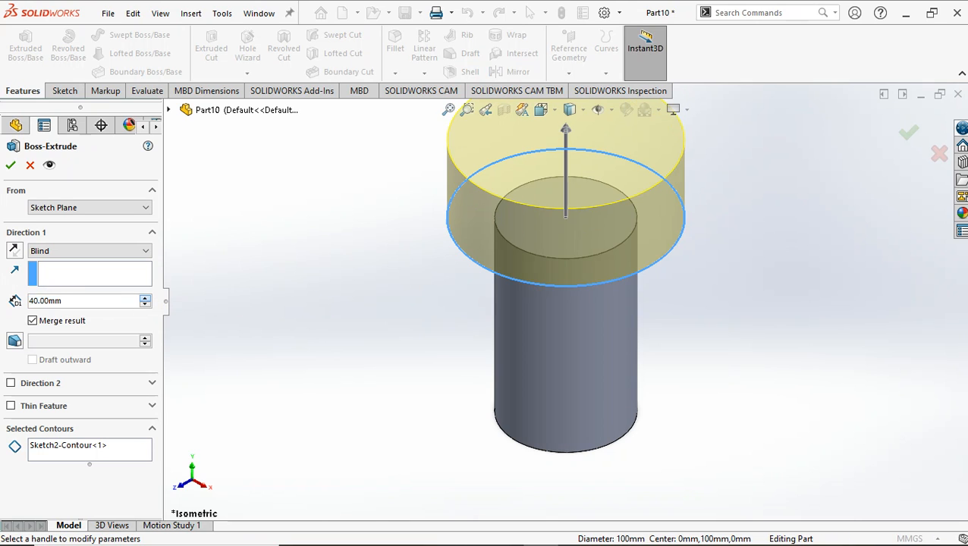
click(144, 298)
click(11, 165)
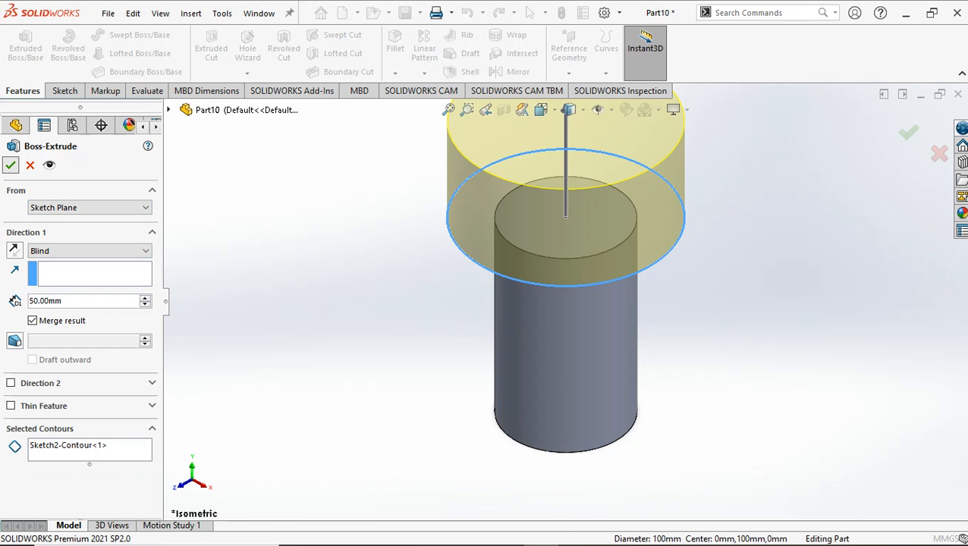
- Sketch a circle with a 30 mm radius centred on the origin on the top face of the wider cylinder
scroll(566, 300, up, 2)
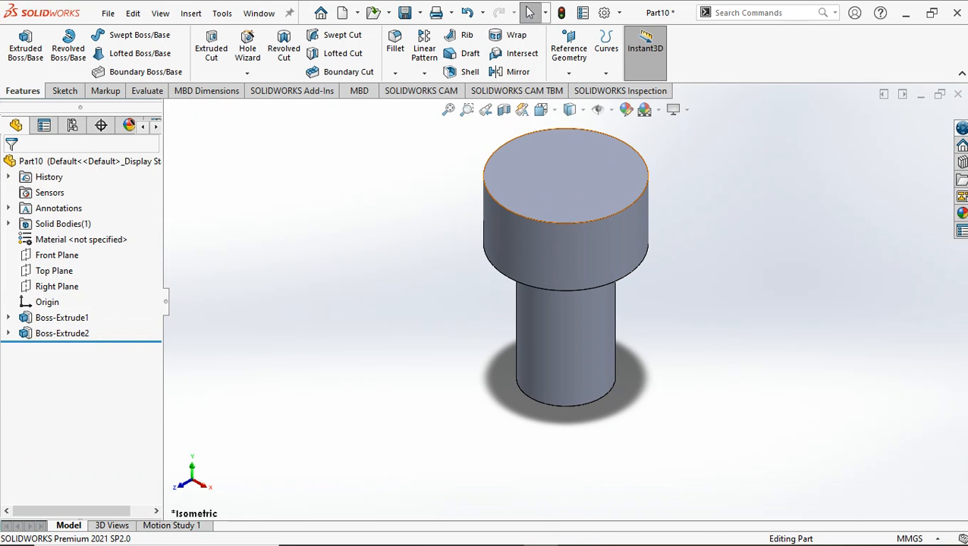
click(581, 198)
click(65, 90)
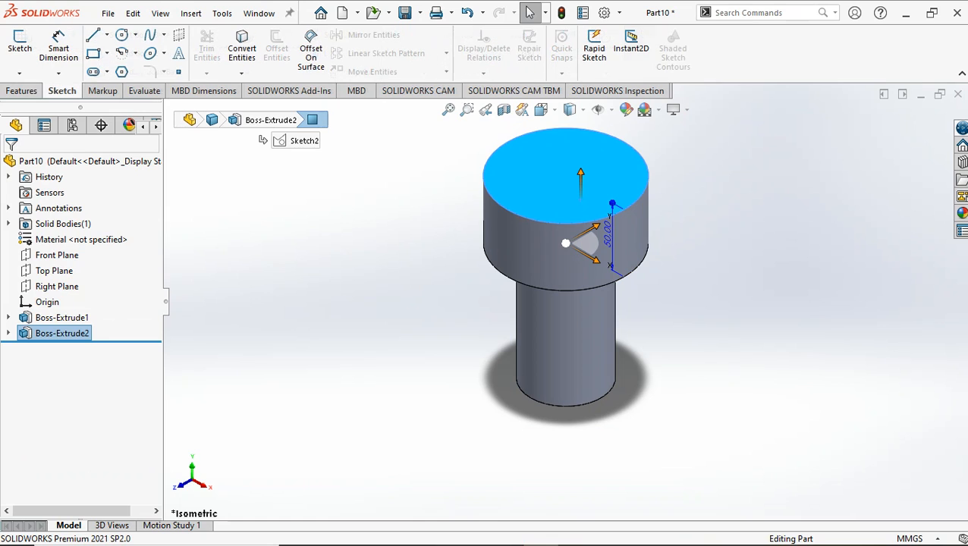
click(122, 35)
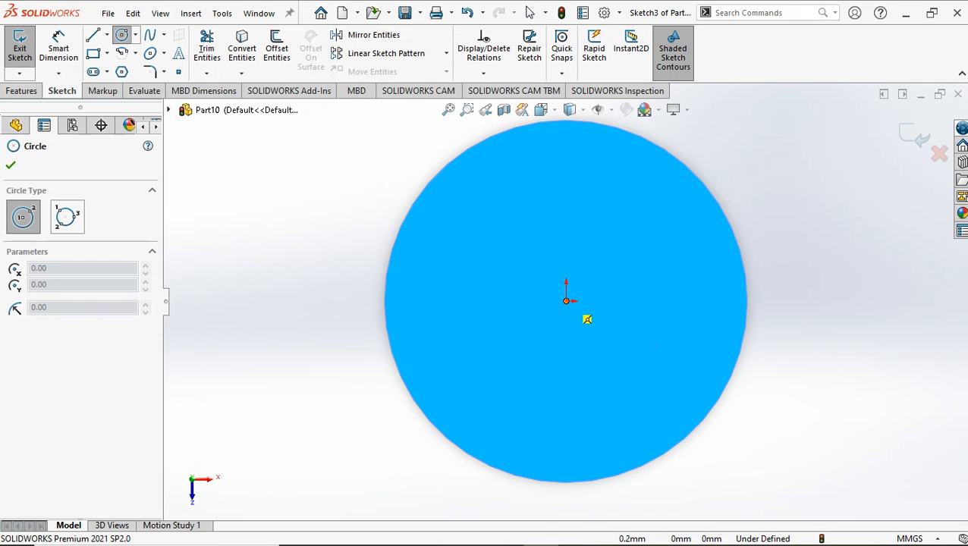
click(566, 301)
click(653, 344)
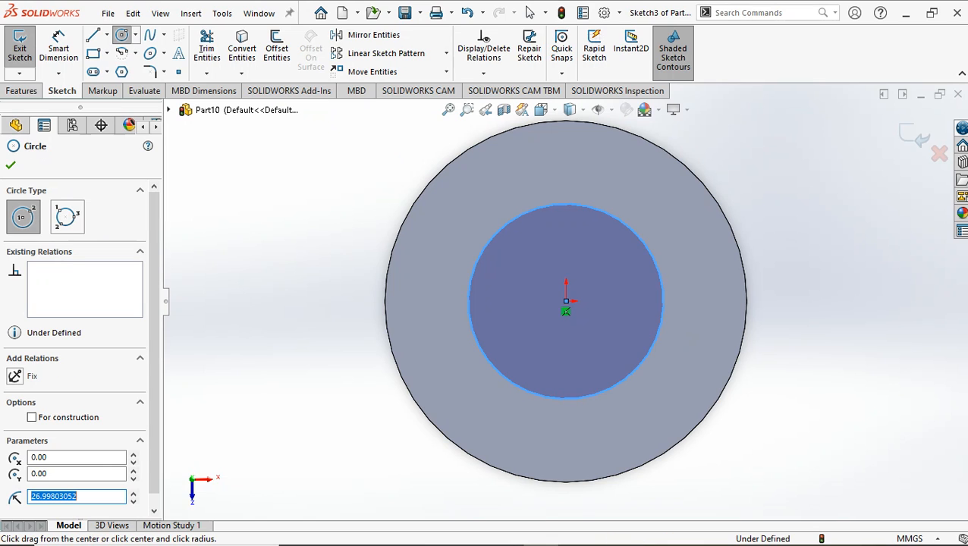
text(30)
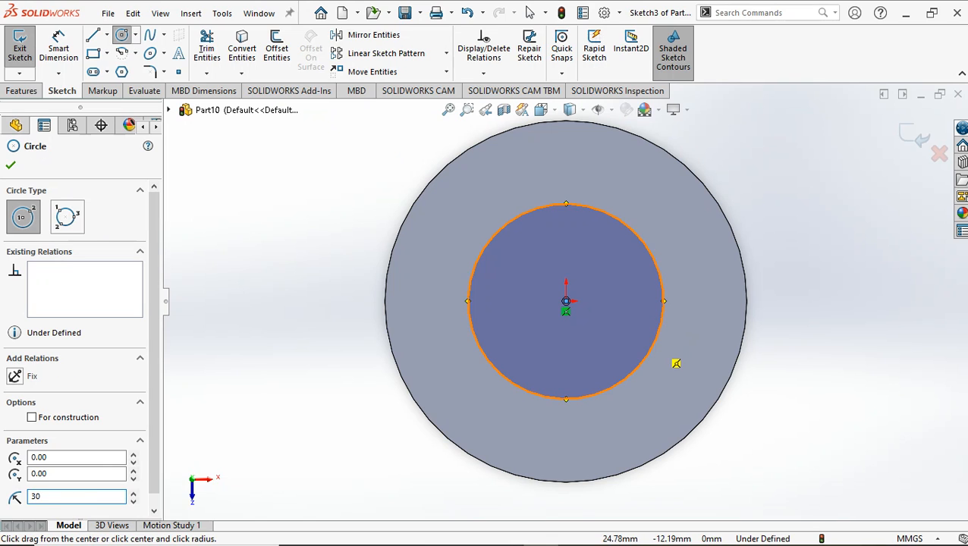
key(Return)
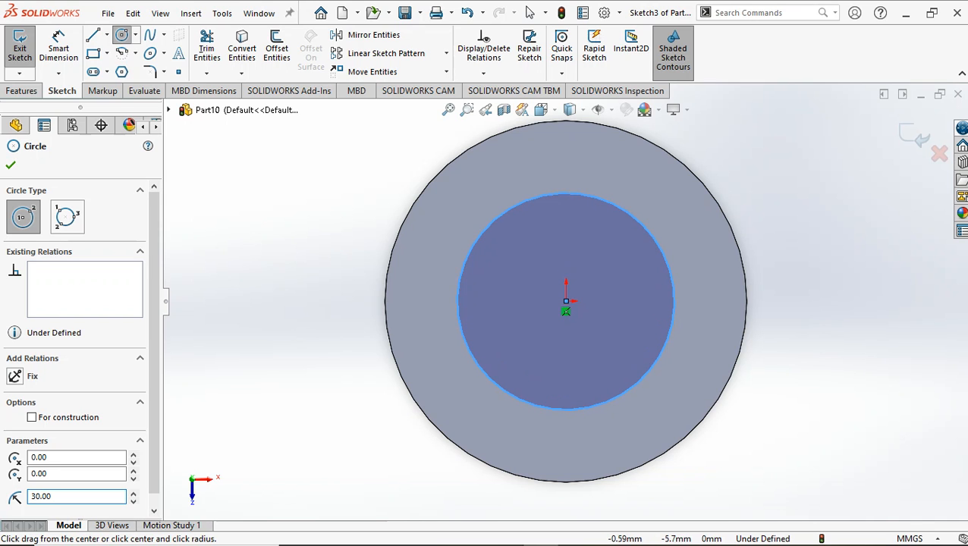
click(9, 165)
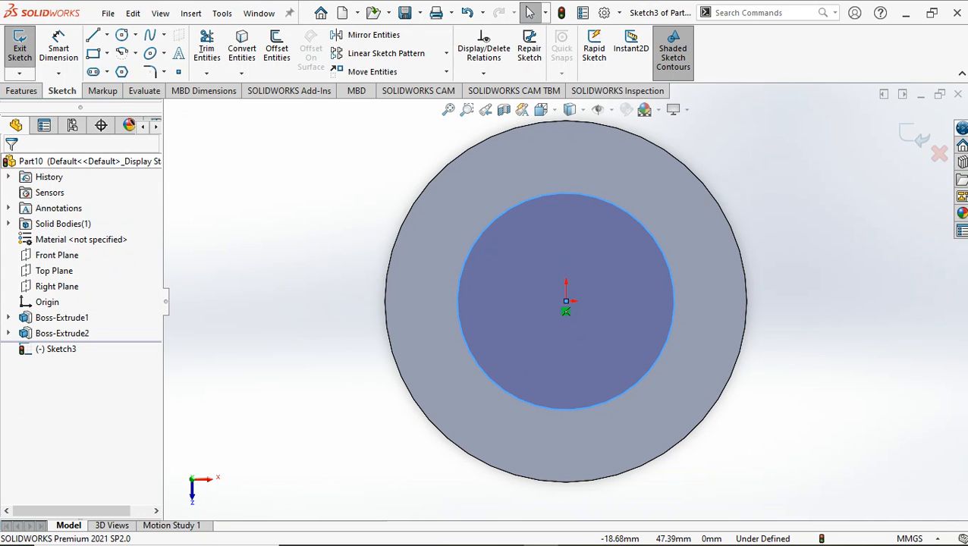
- Exit the sketch and extrude the 30 mm radius circle upward 100 mm as a blind boss merged with the body
click(541, 109)
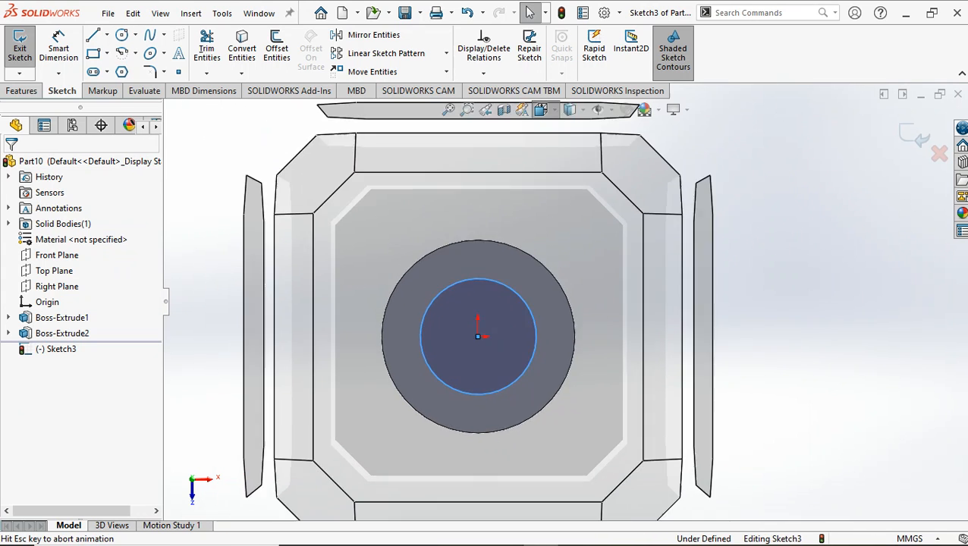
click(622, 149)
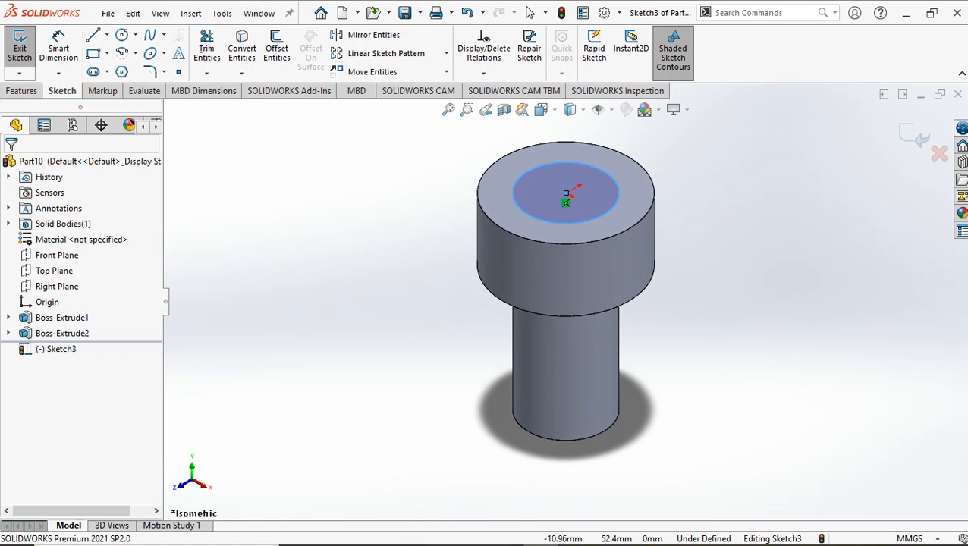
click(19, 47)
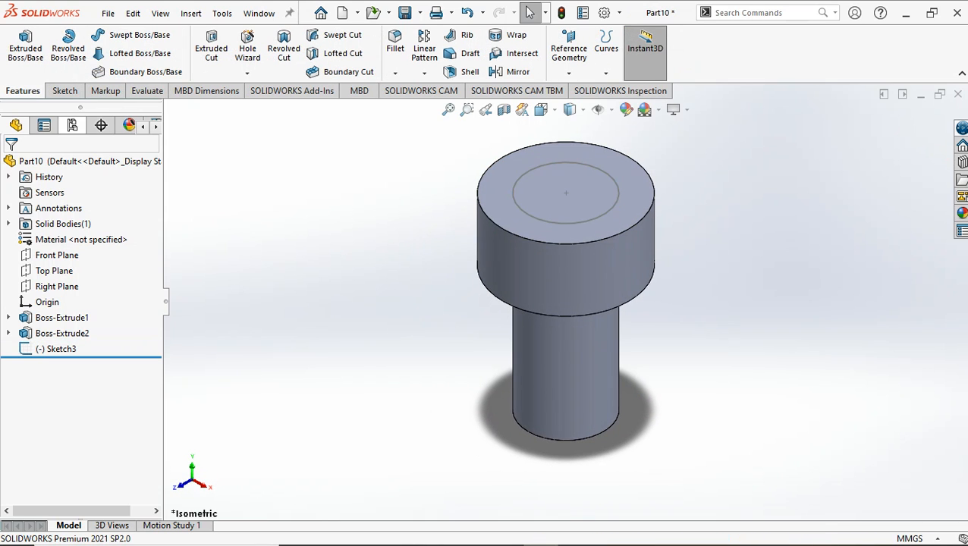
click(25, 47)
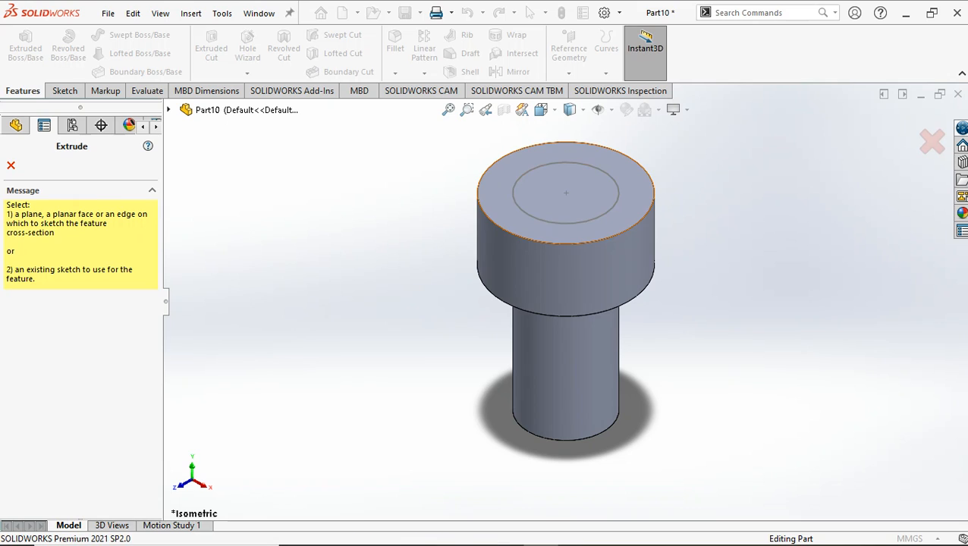
click(563, 221)
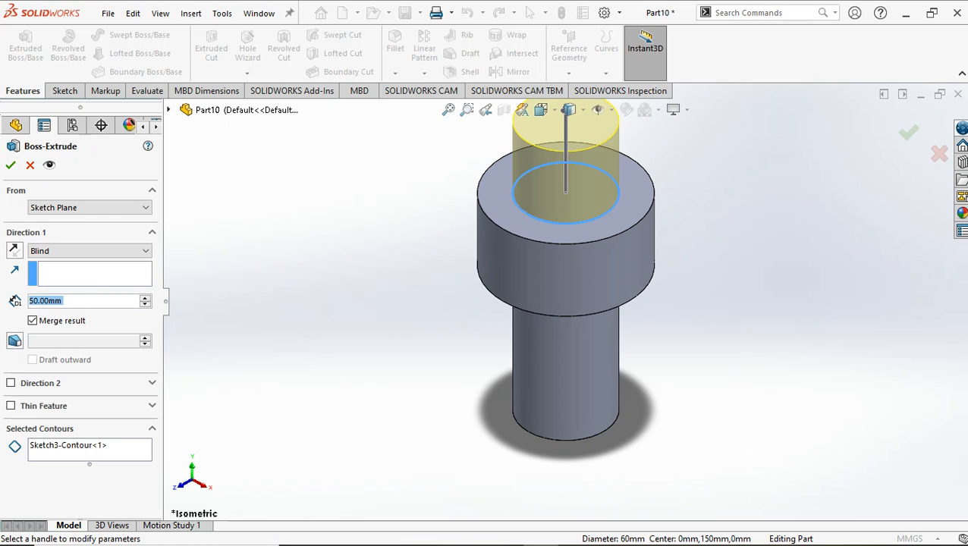
text(100)
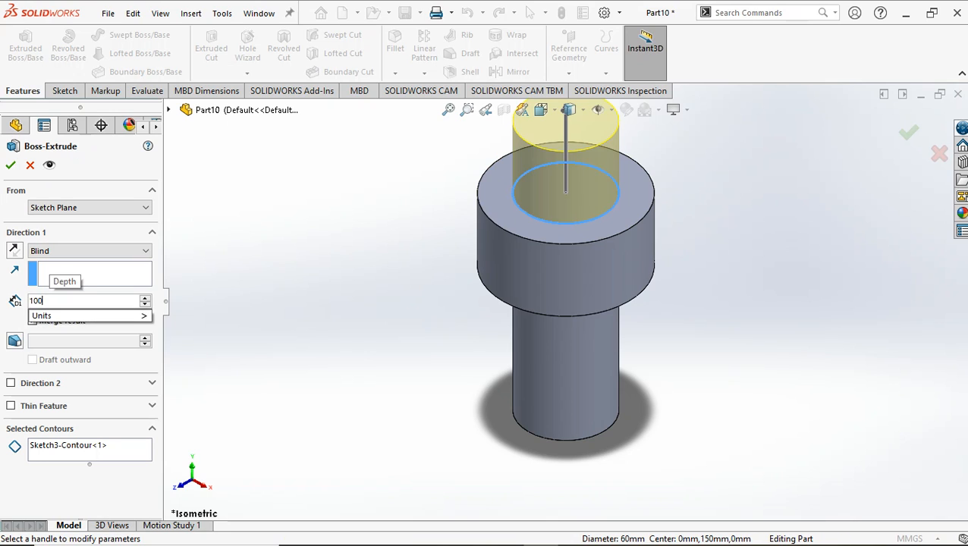
key(Return)
scroll(567, 302, up, 3)
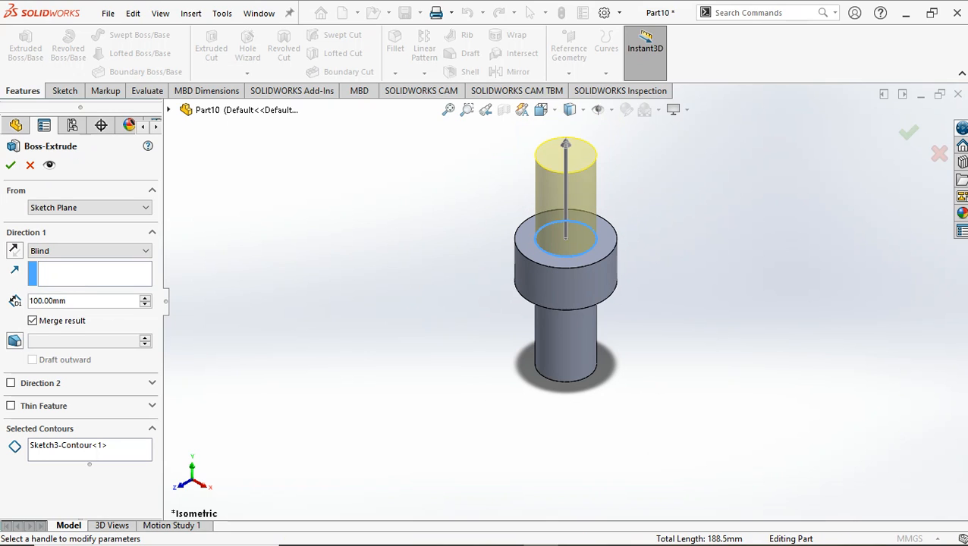
click(11, 164)
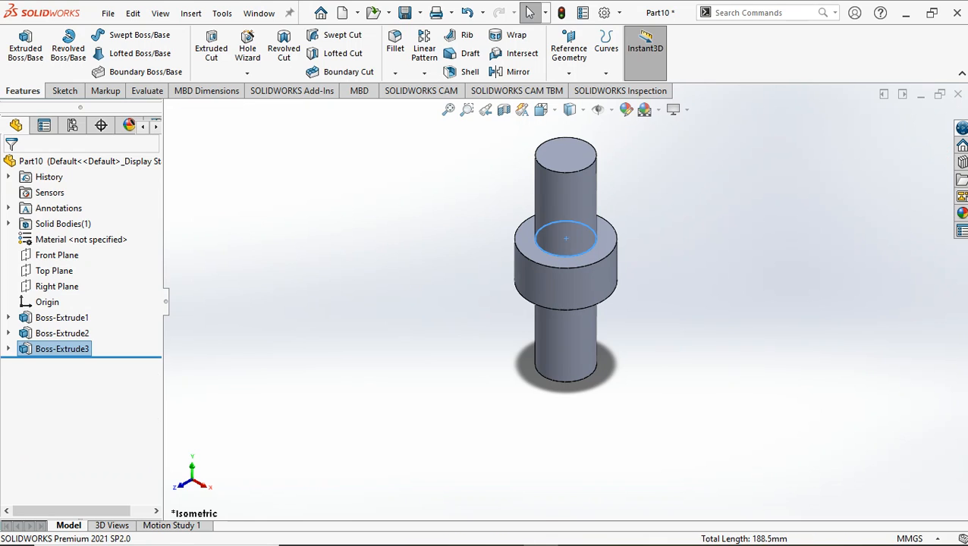
- Inspect the stepped cylinder from the front and return to the isometric view
click(541, 109)
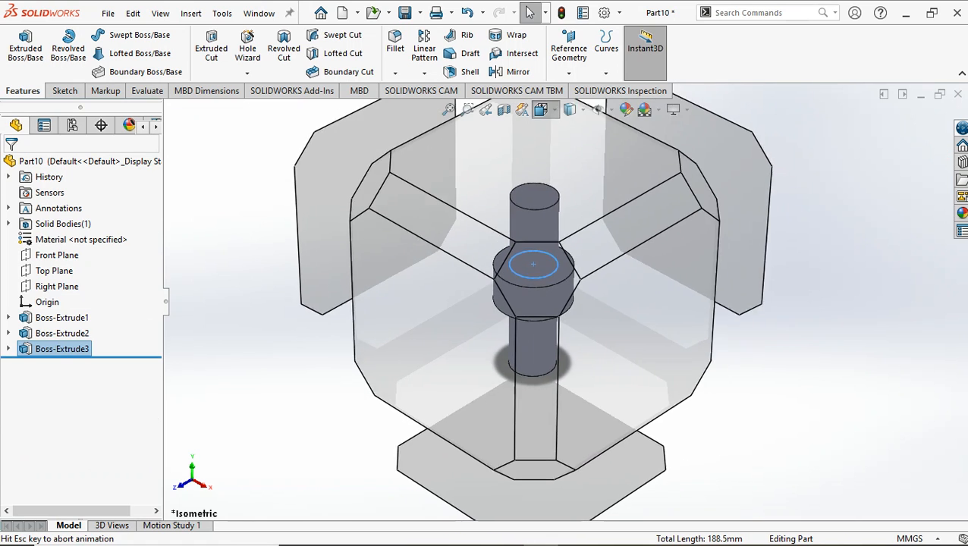
click(561, 168)
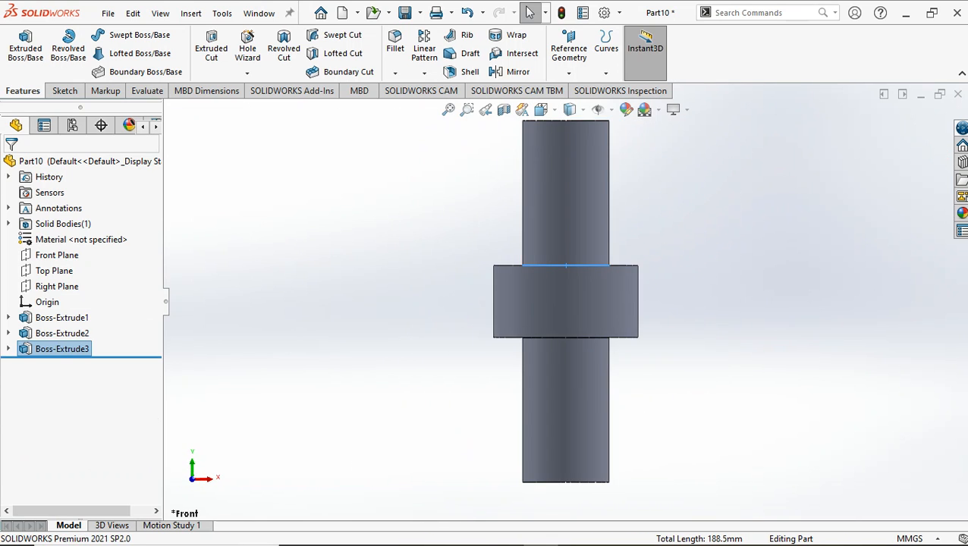
key(Escape)
scroll(566, 302, up, 2)
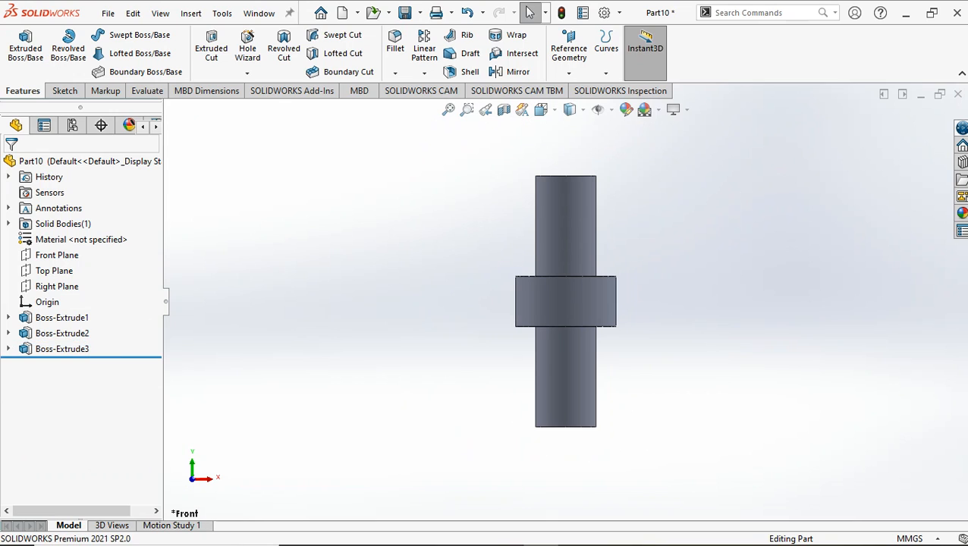
click(541, 110)
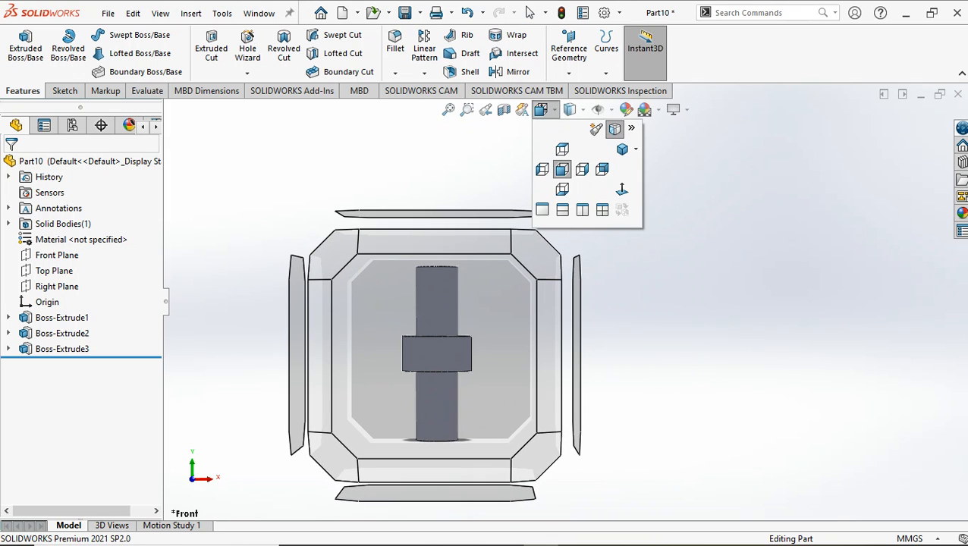
click(623, 149)
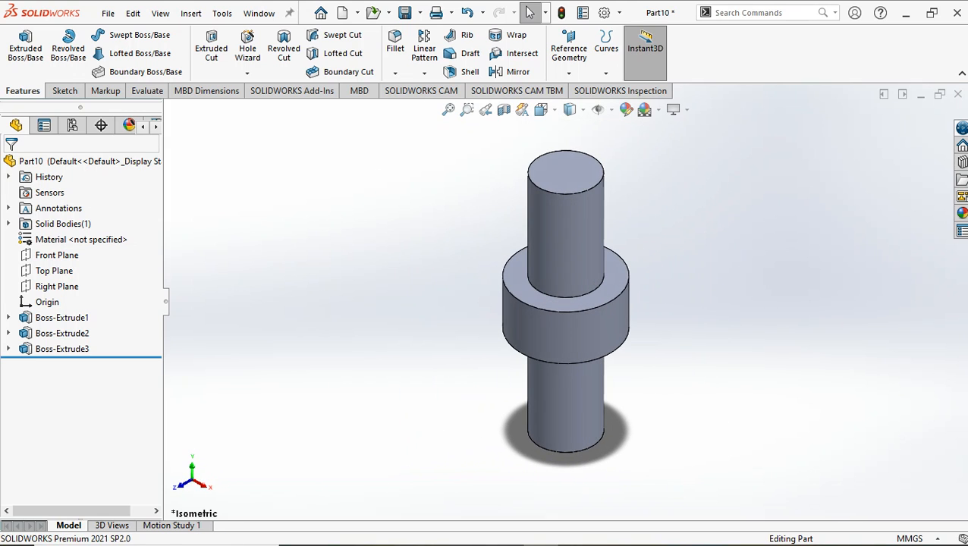
- Sketch a circle with a 15 mm radius centred on the origin on the Top Plane and exit the sketch
click(54, 271)
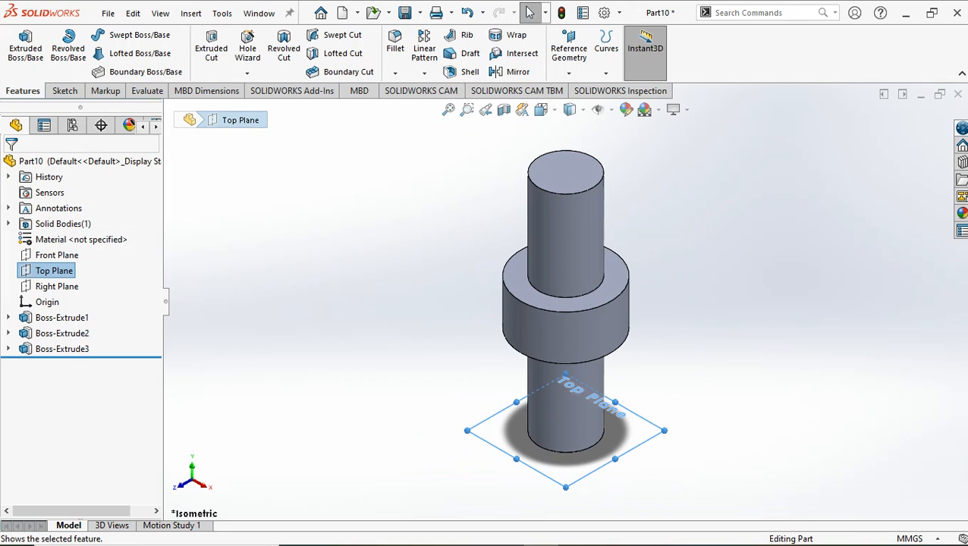
click(64, 91)
click(121, 35)
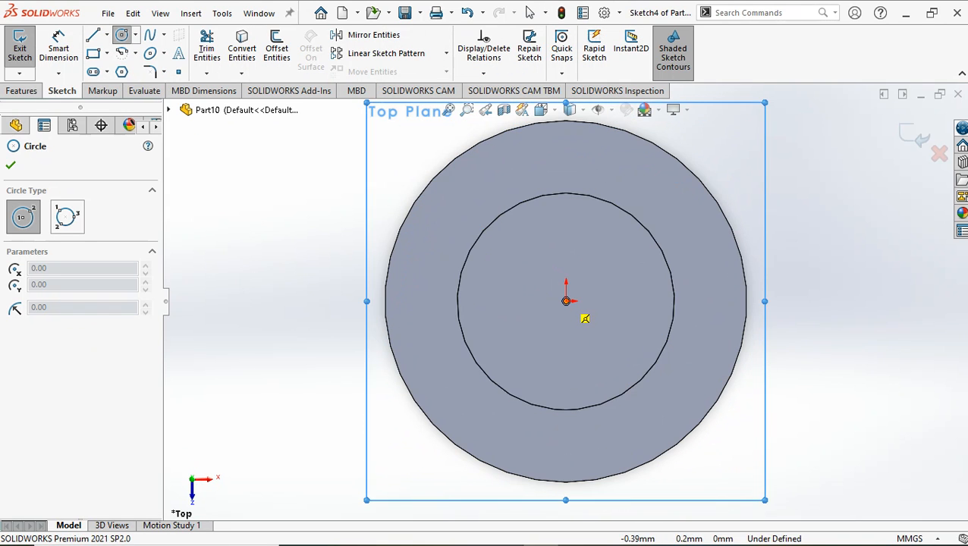
click(567, 301)
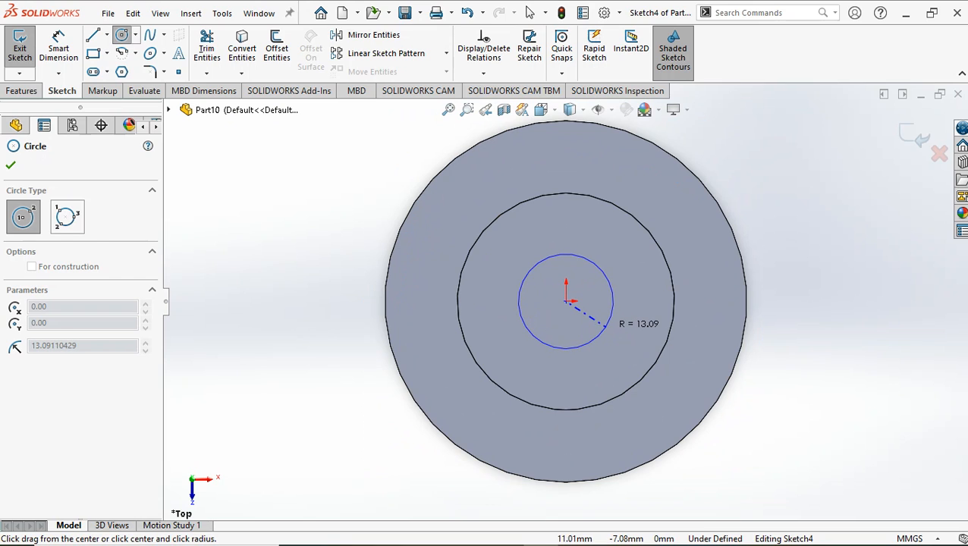
click(605, 325)
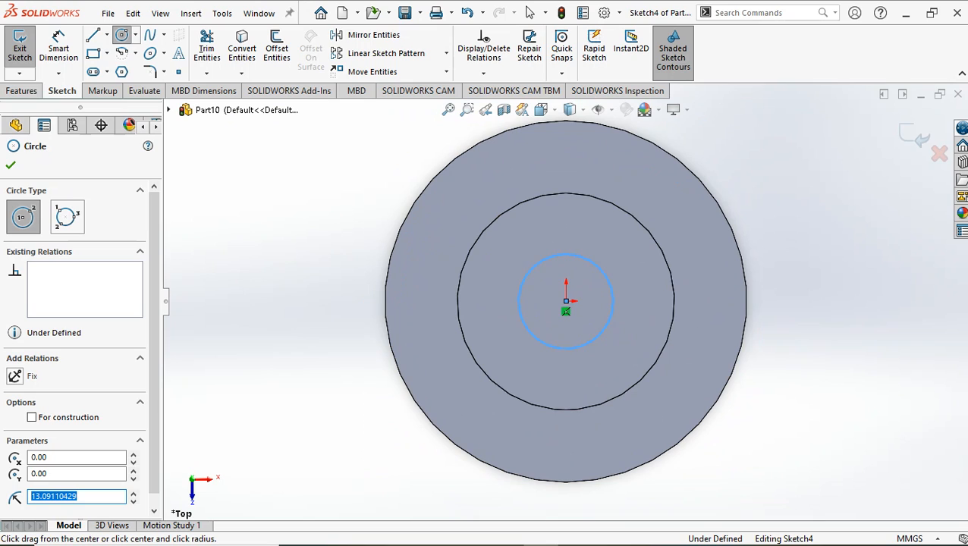
text(15.00)
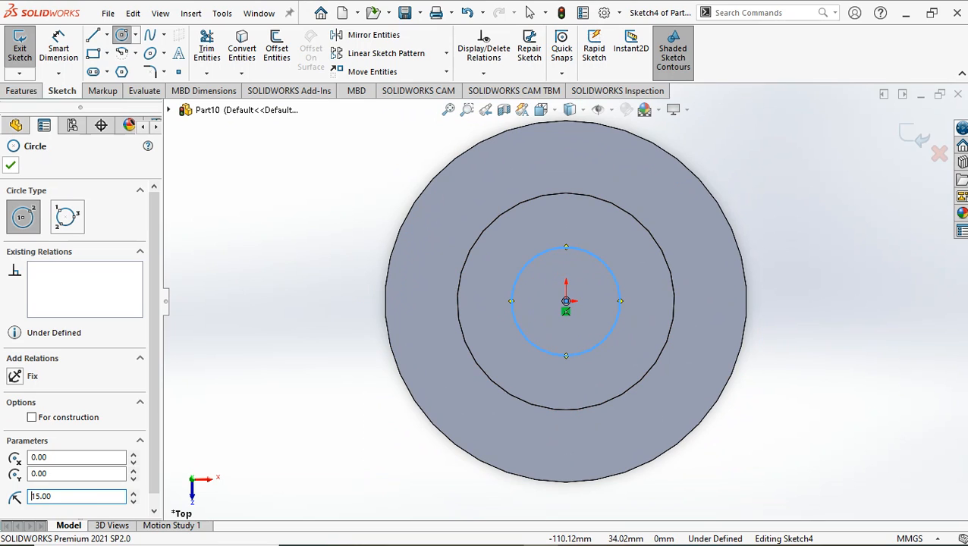
click(11, 164)
click(20, 47)
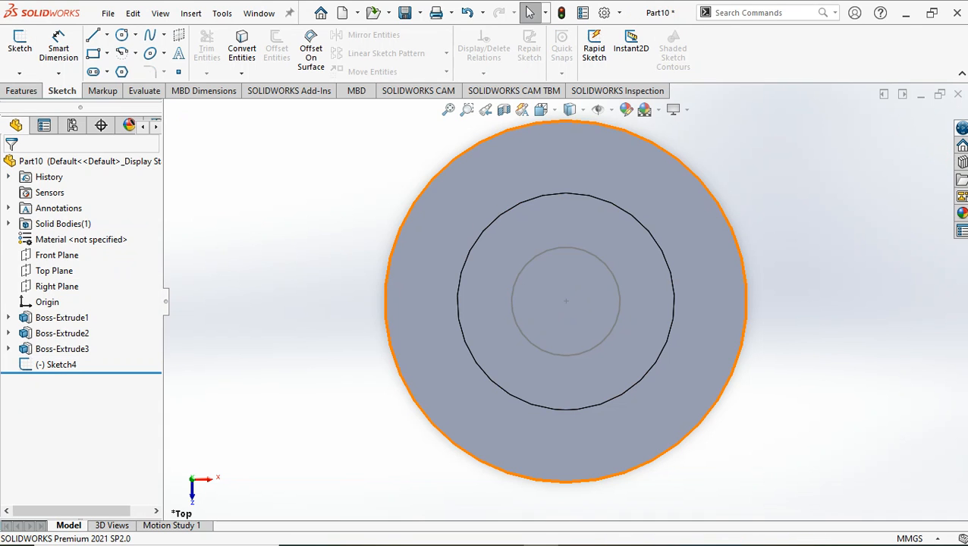
- Create a reference plane offset 100 mm upward from the Top Plane
click(541, 109)
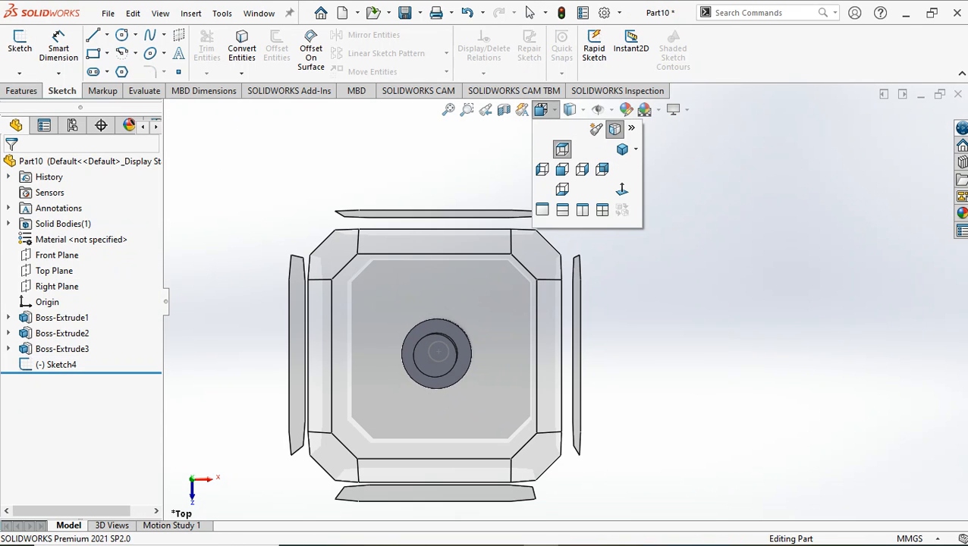
click(561, 149)
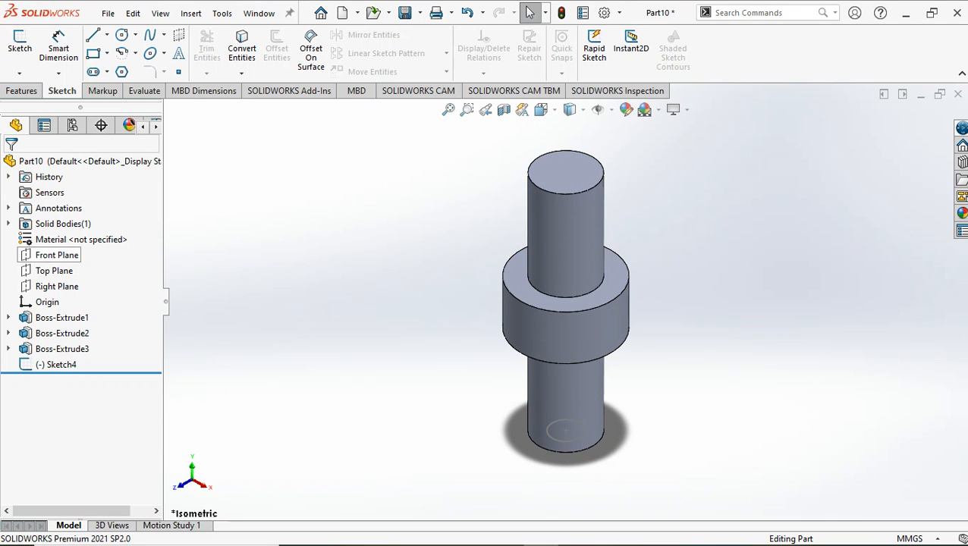
click(54, 271)
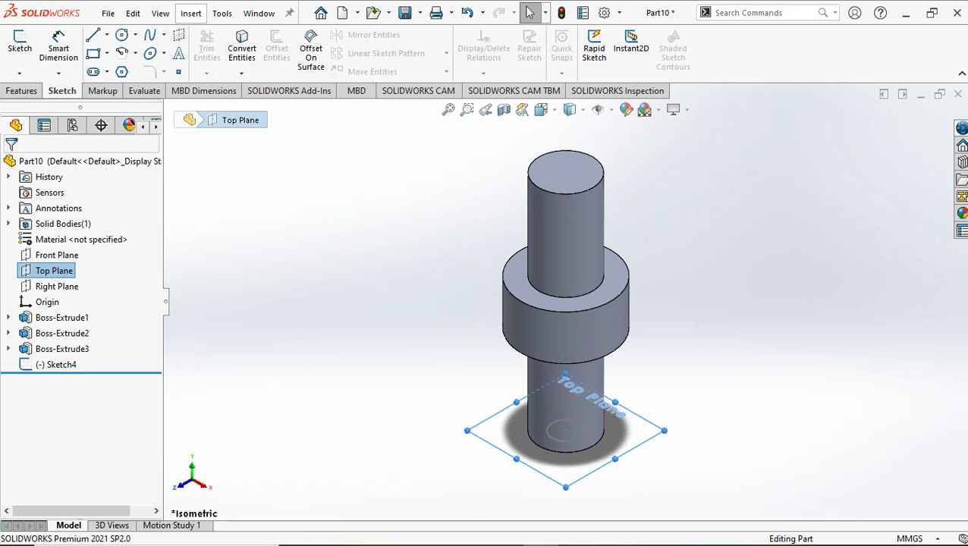
click(190, 13)
mouse_move(220, 83)
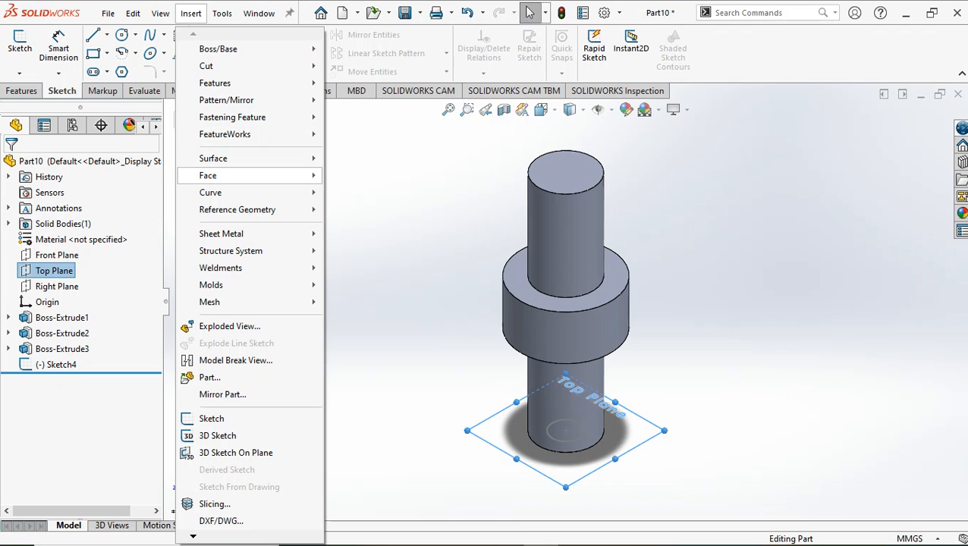
mouse_move(220, 175)
mouse_move(237, 210)
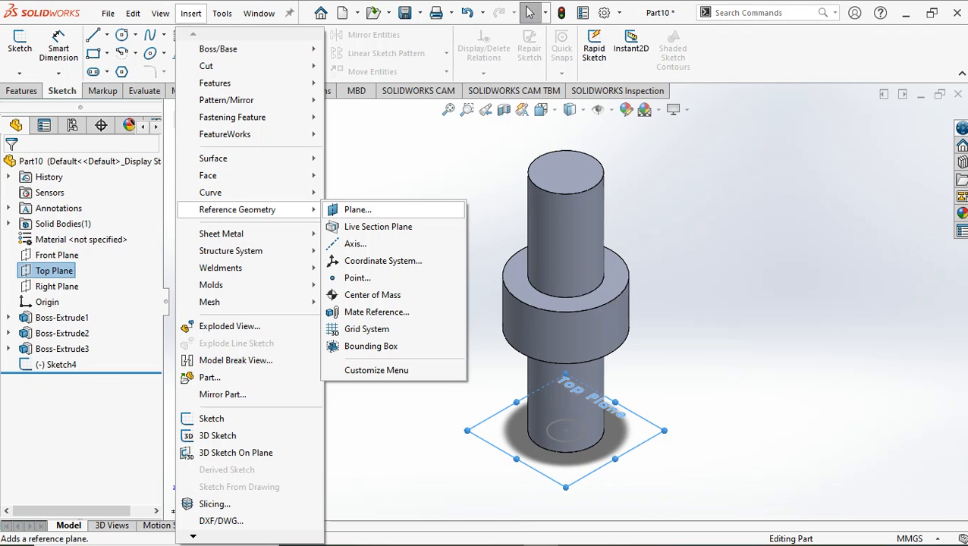
click(355, 209)
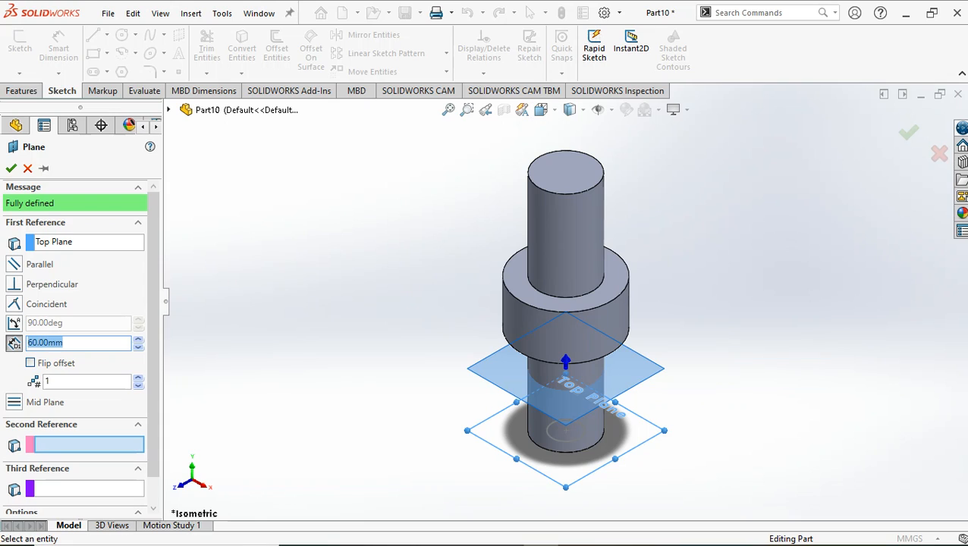
click(91, 343)
drag(39, 343, 68, 343)
text(1)
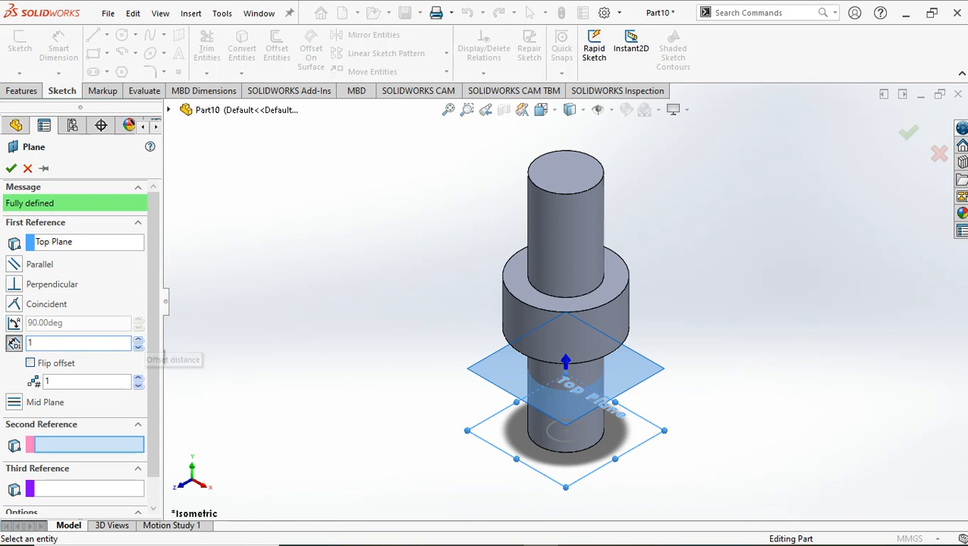
text(00)
key(Return)
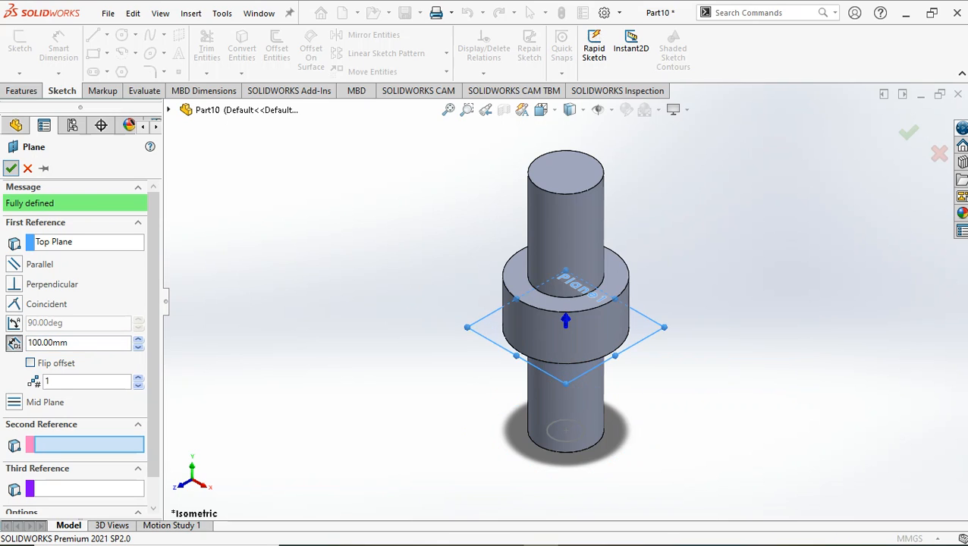
click(11, 167)
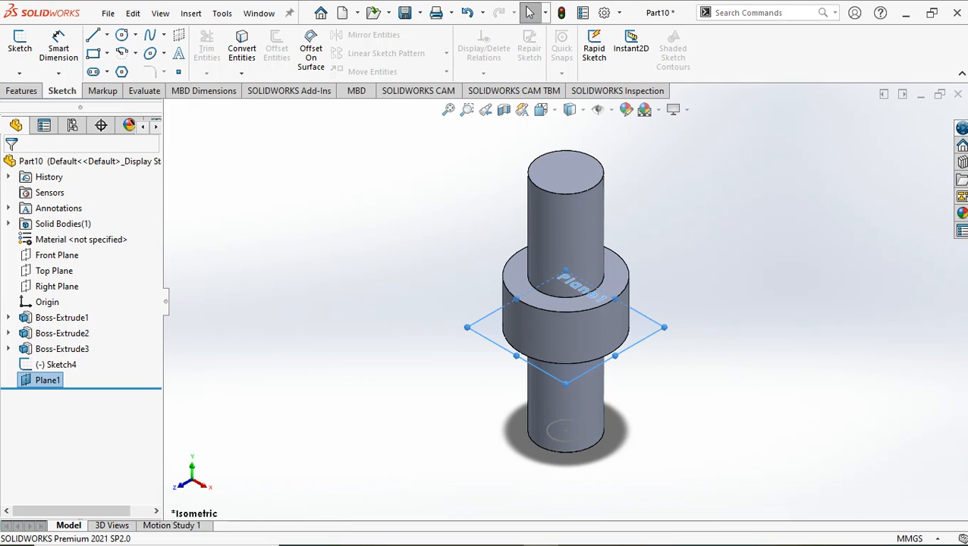
- Sketch a circle with a 15 mm radius centred on the origin on the new offset plane and exit the sketch
click(47, 380)
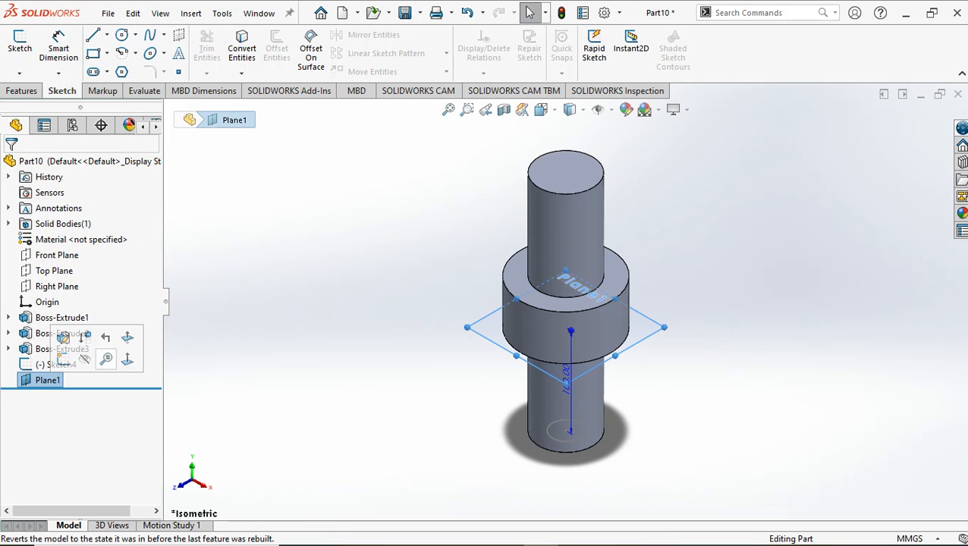
click(122, 35)
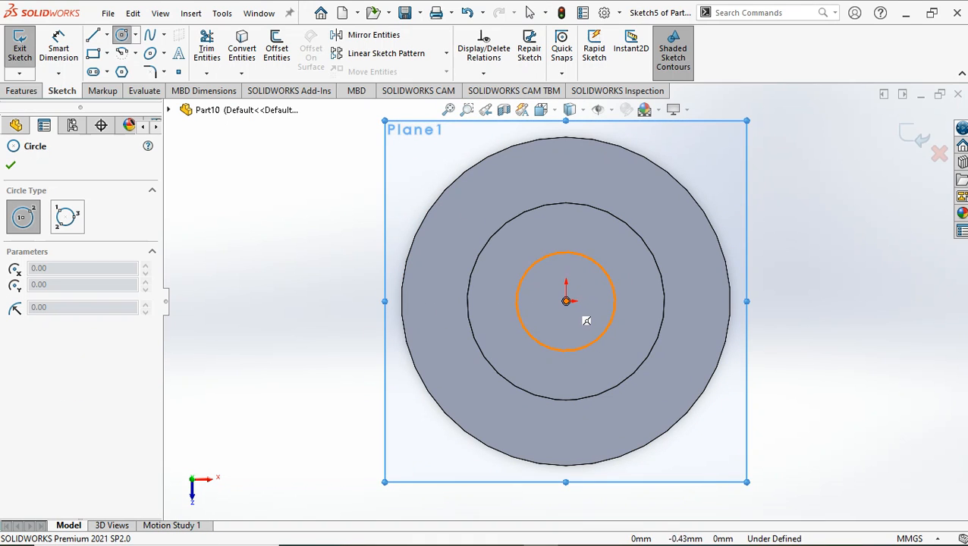
click(566, 301)
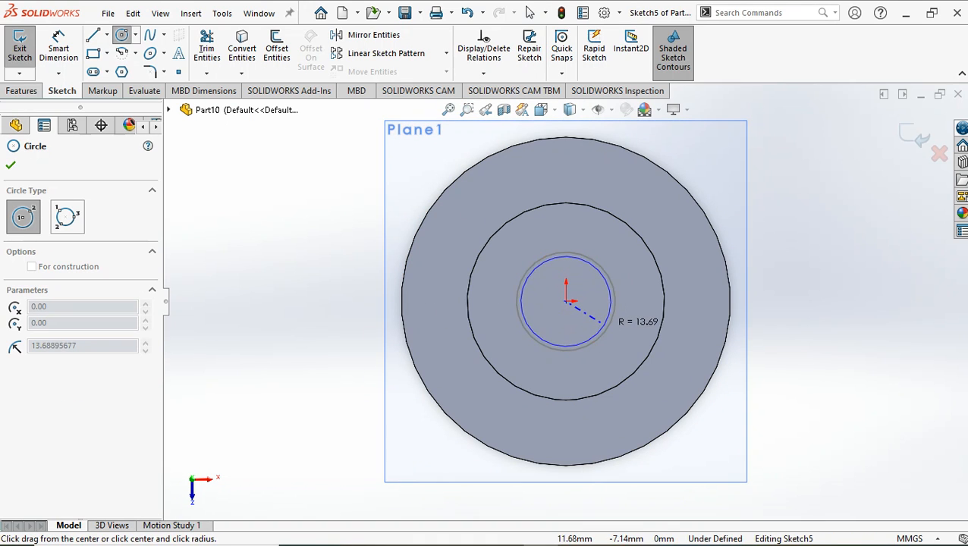
click(628, 345)
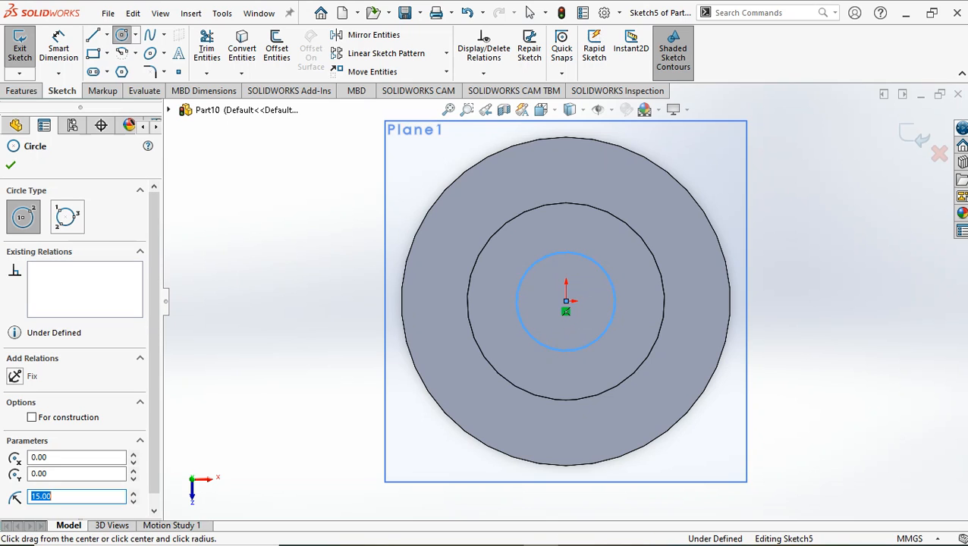
click(11, 165)
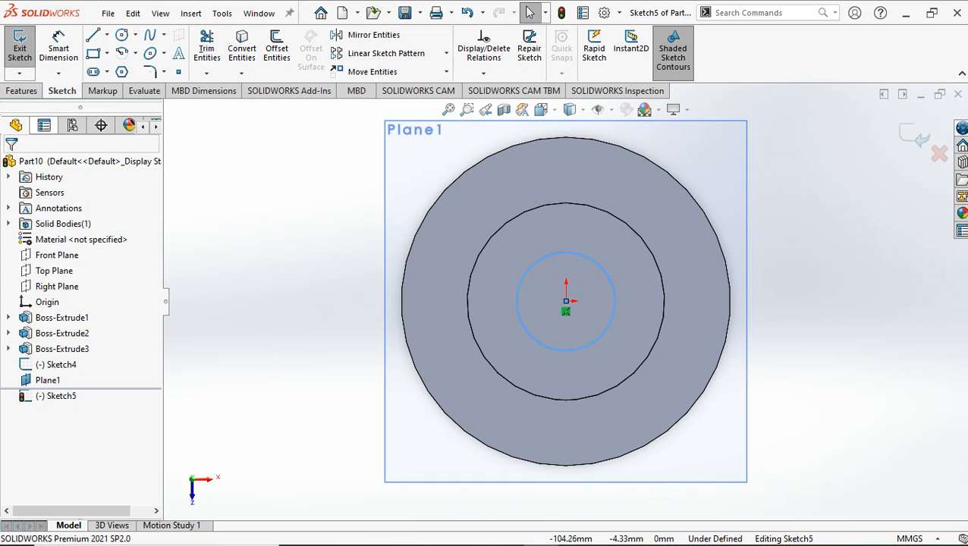
click(20, 46)
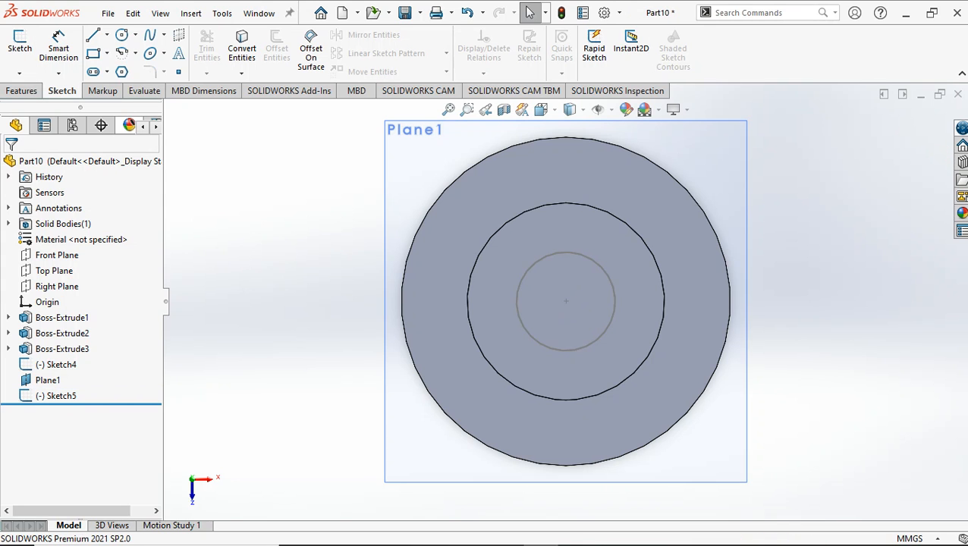
click(541, 109)
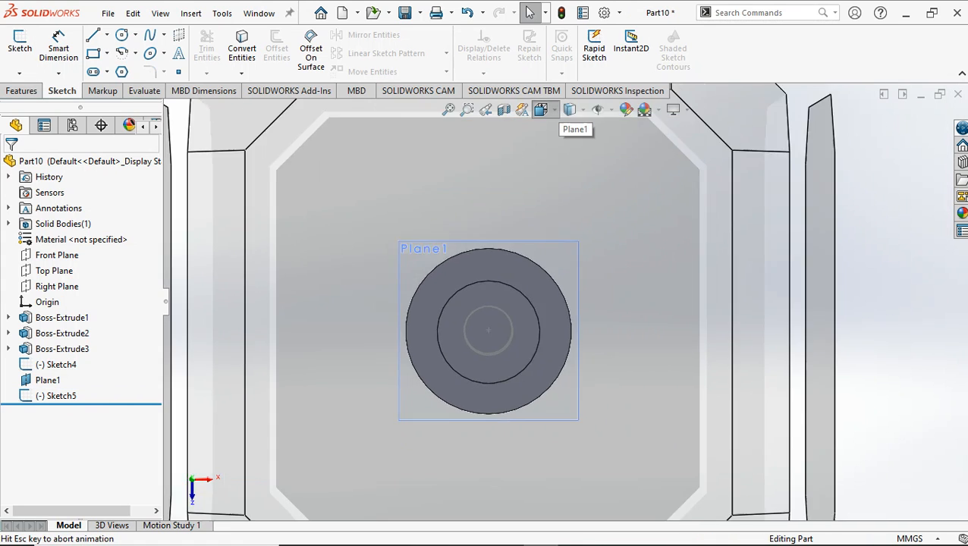
- Cut a lofted hole through the lower cylinder between the circle sketches on the Top Plane and Plane1
click(623, 149)
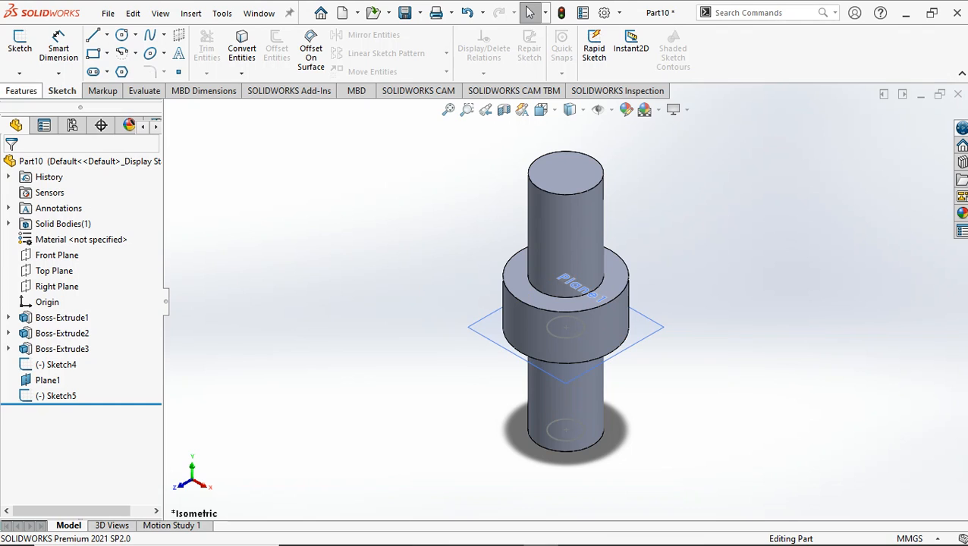
click(21, 91)
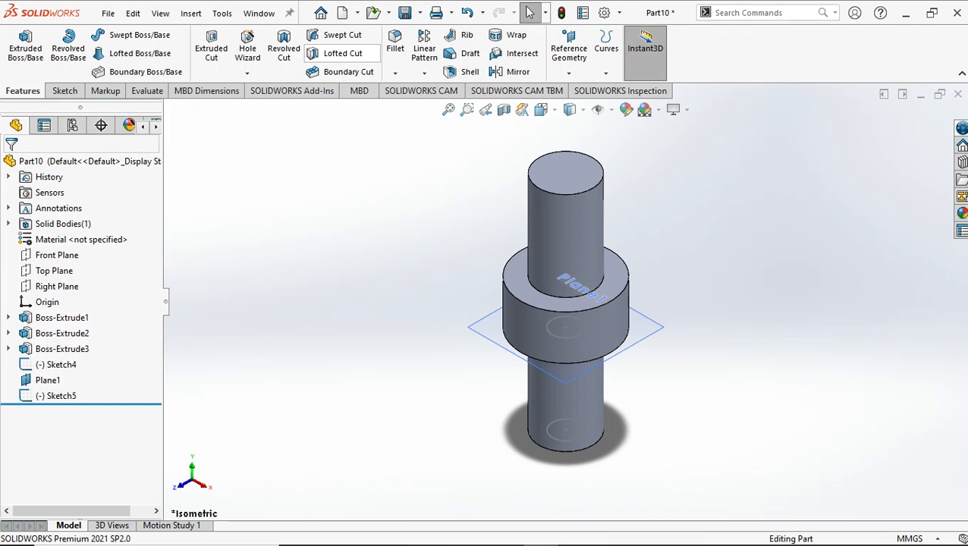
click(338, 35)
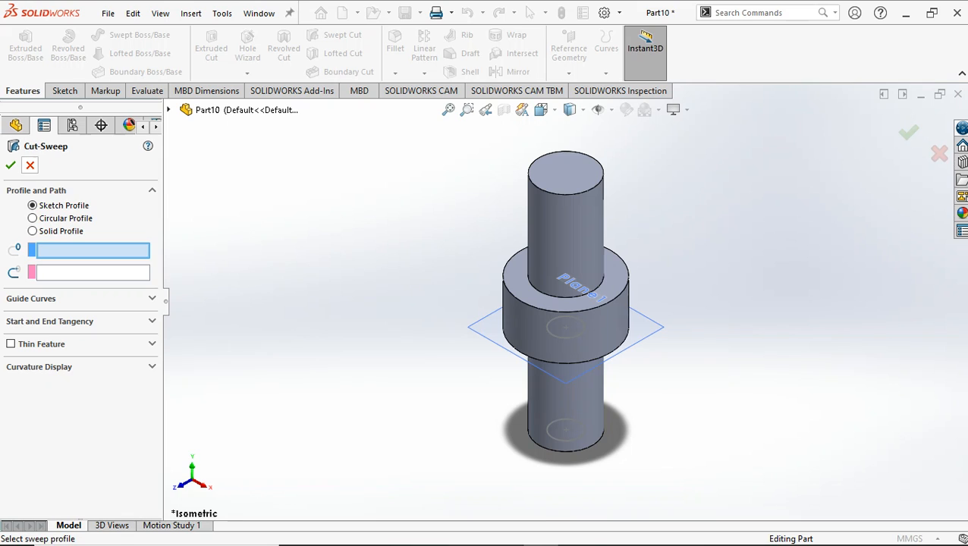
key(Escape)
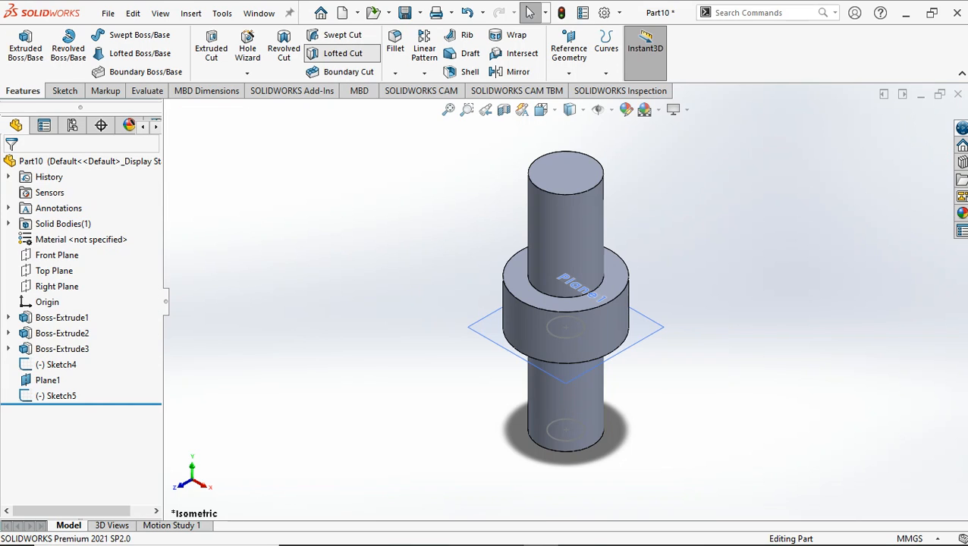
click(335, 53)
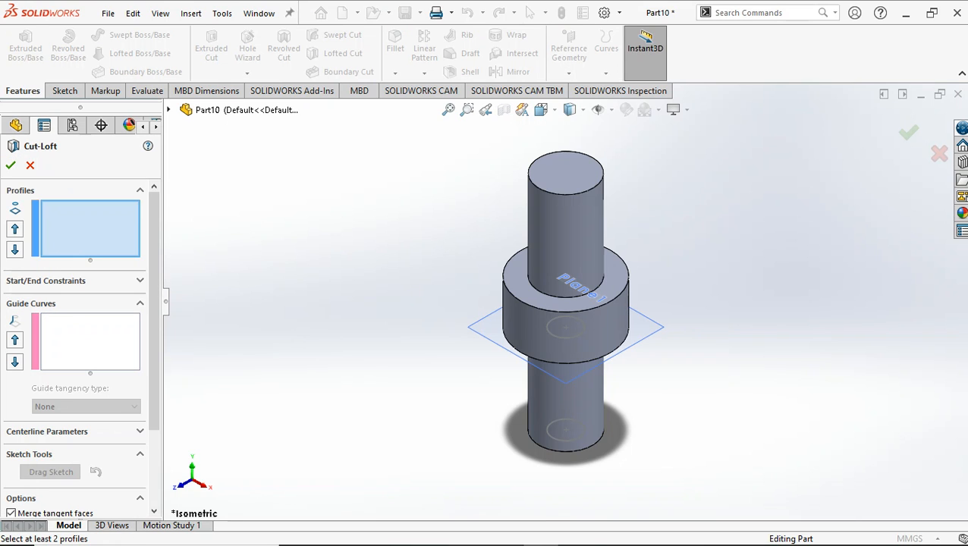
key(Up)
key(Up)
key(Up)
key(Up)
key(Up)
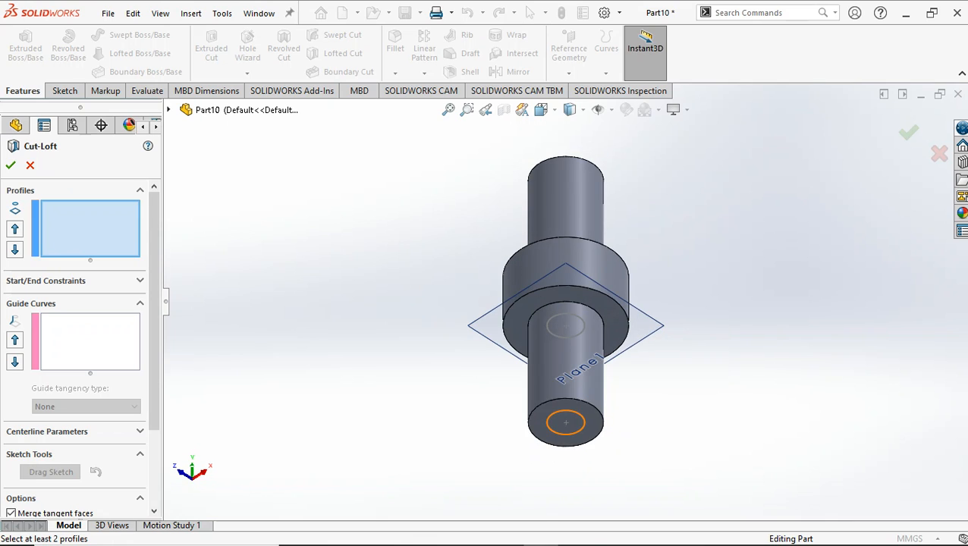
click(581, 416)
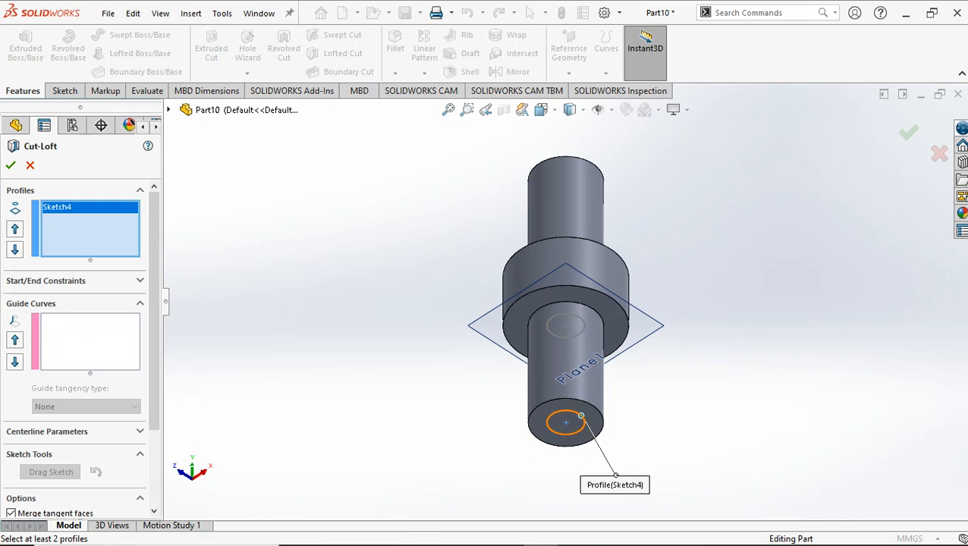
key(Down)
key(Down)
key(Up)
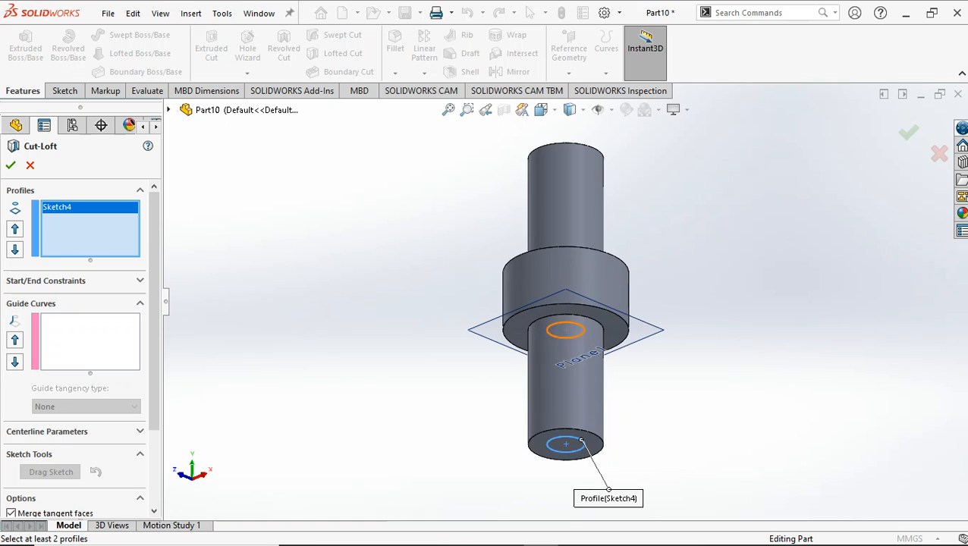
click(573, 324)
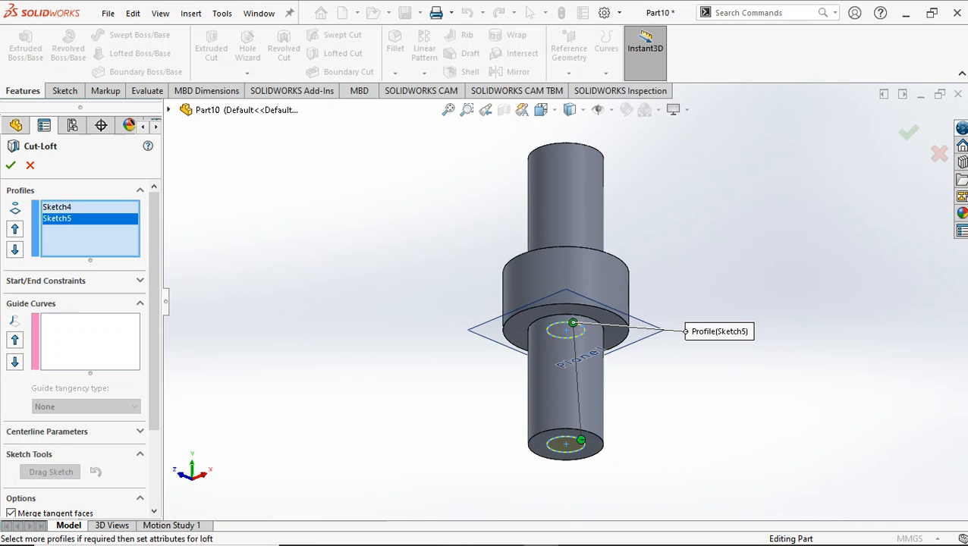
click(11, 165)
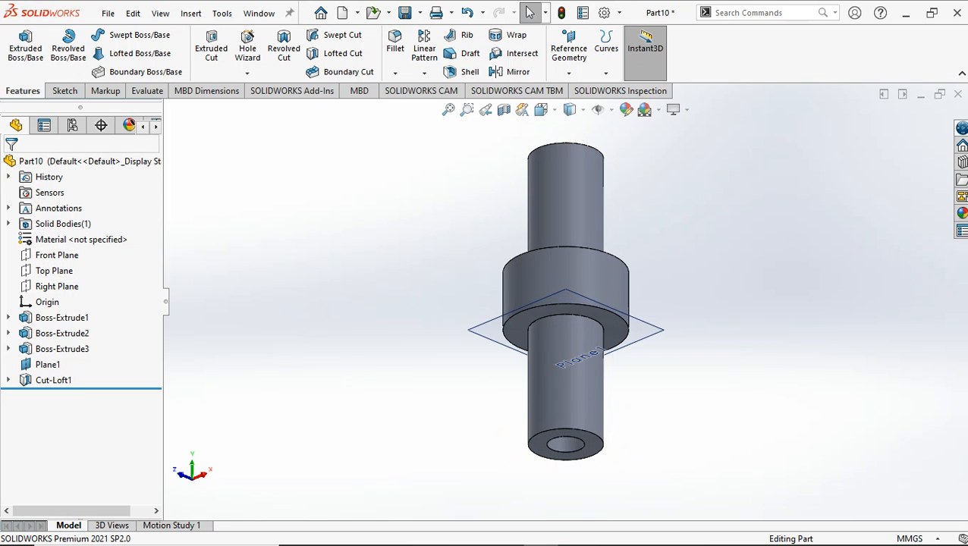
- Create a reference plane offset 50 mm upward from Plane1, level with the collar's upper face
key(Down)
key(Down)
key(Down)
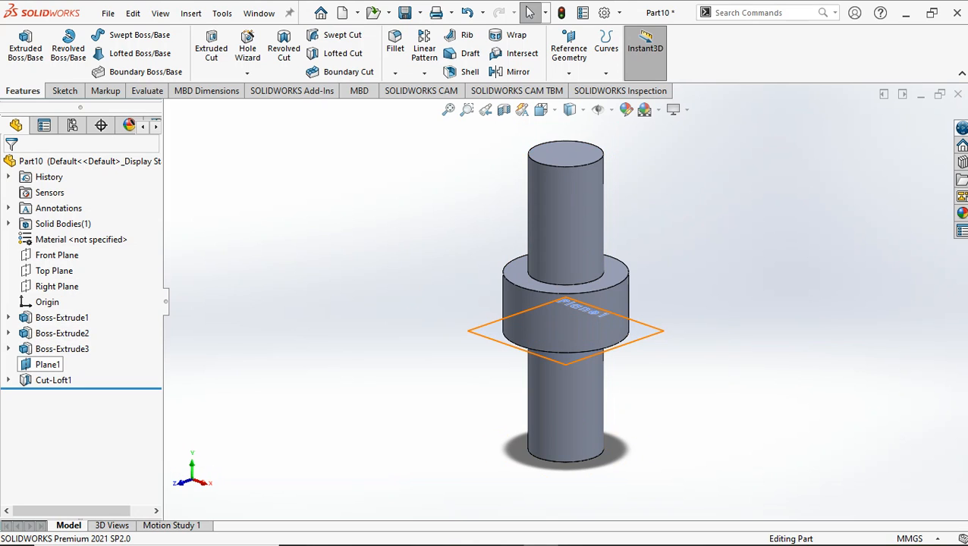
click(47, 364)
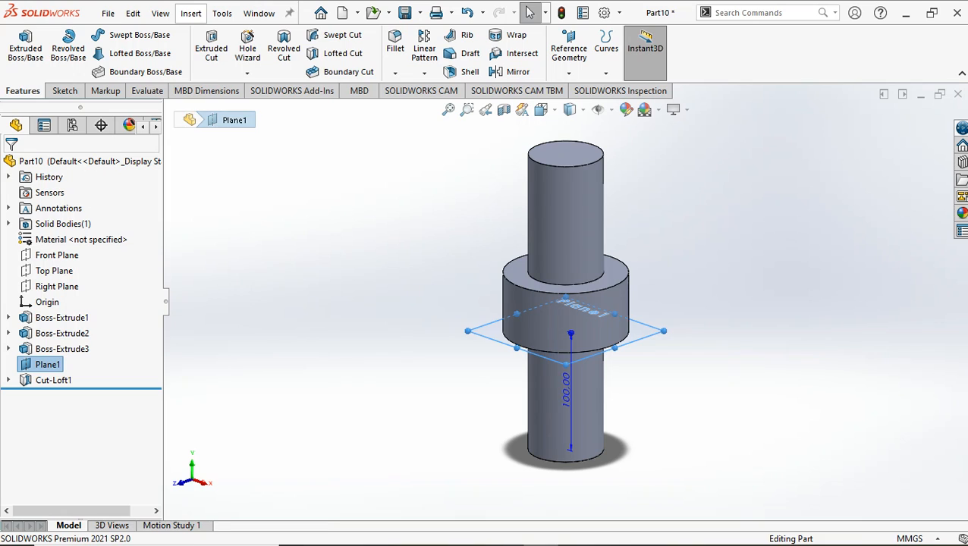
click(191, 13)
mouse_move(227, 176)
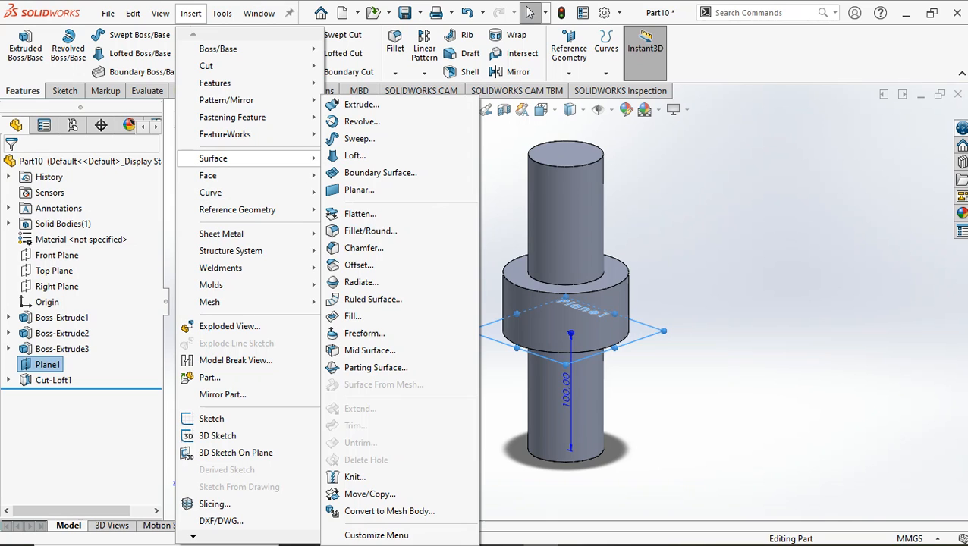
mouse_move(228, 158)
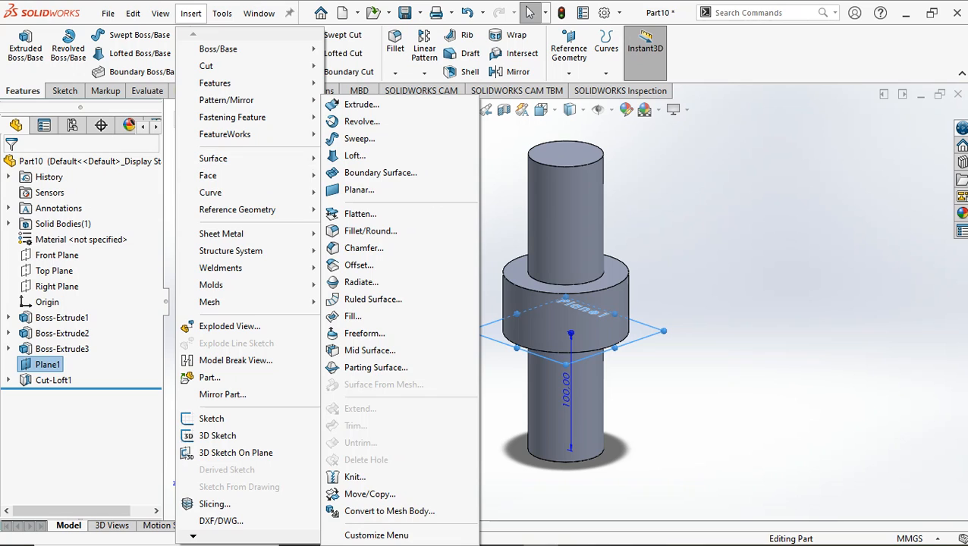
mouse_move(238, 210)
click(357, 209)
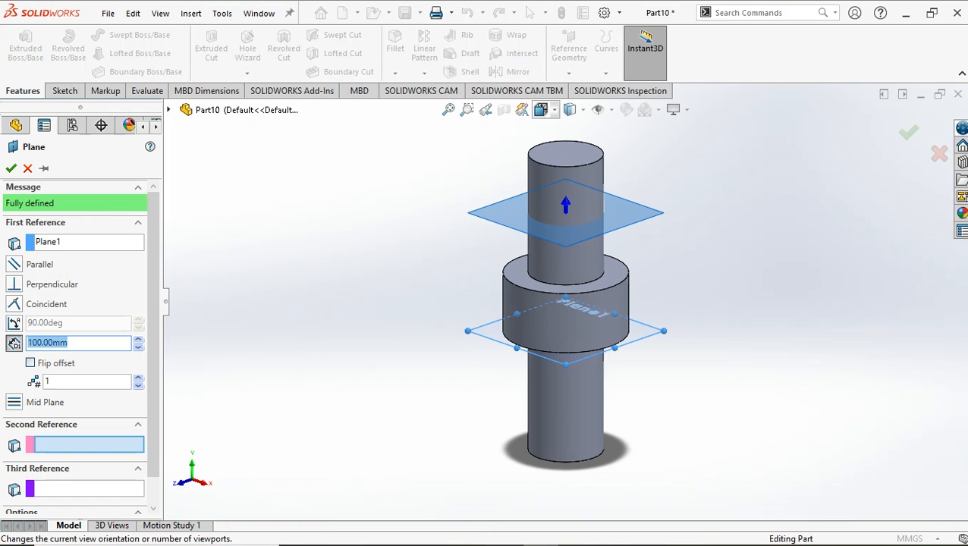
click(540, 109)
click(562, 170)
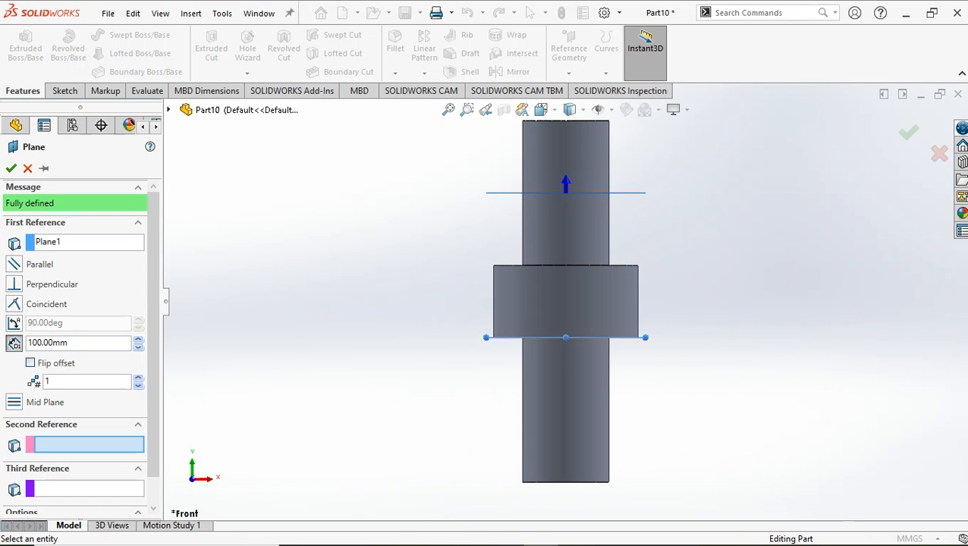
click(138, 347)
click(138, 348)
click(138, 347)
click(139, 347)
click(138, 346)
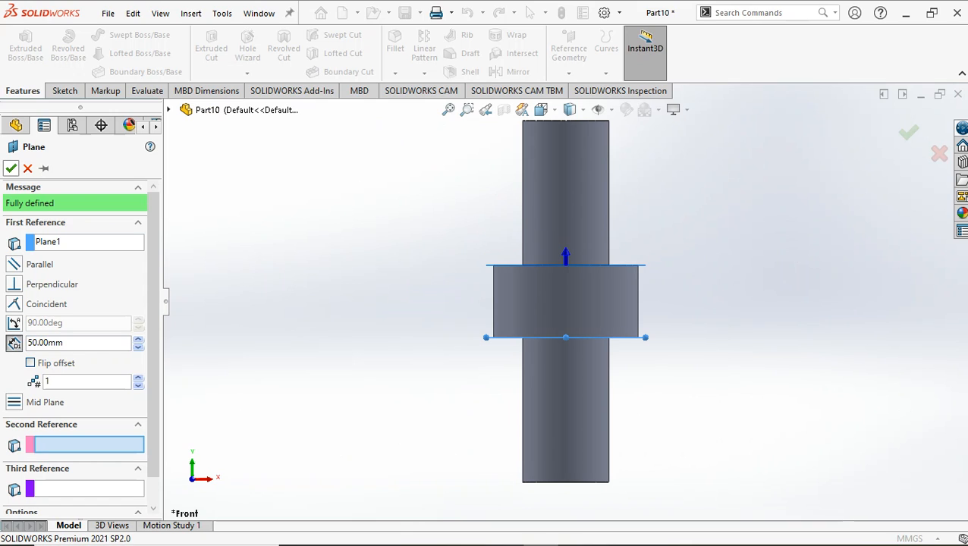
click(10, 167)
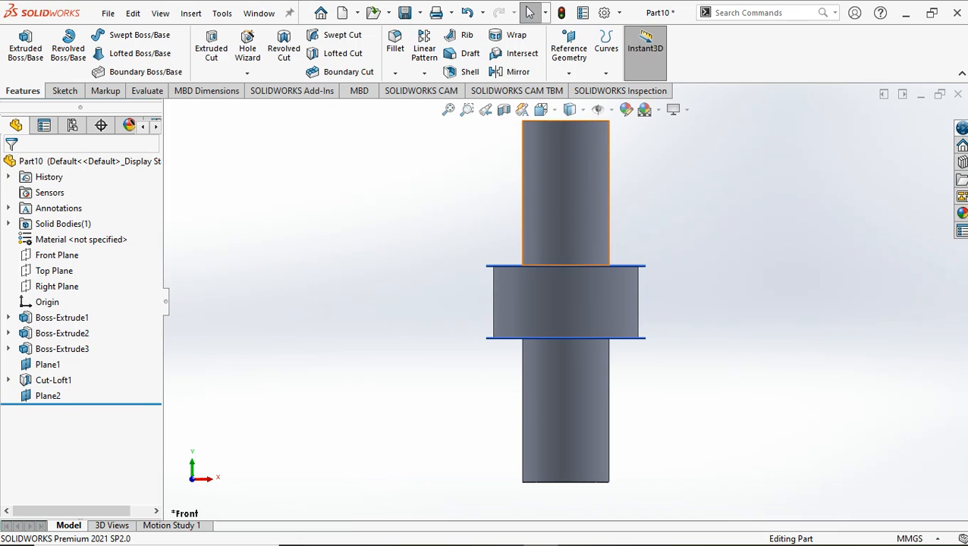
- Create a reference plane offset 100 mm upward from Plane2, level with the upper cylinder's end face
click(541, 110)
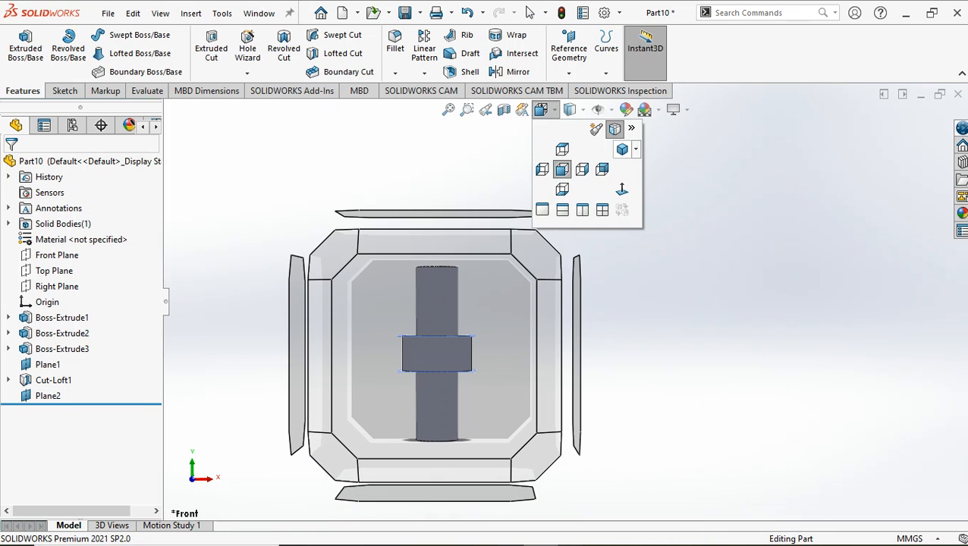
click(623, 148)
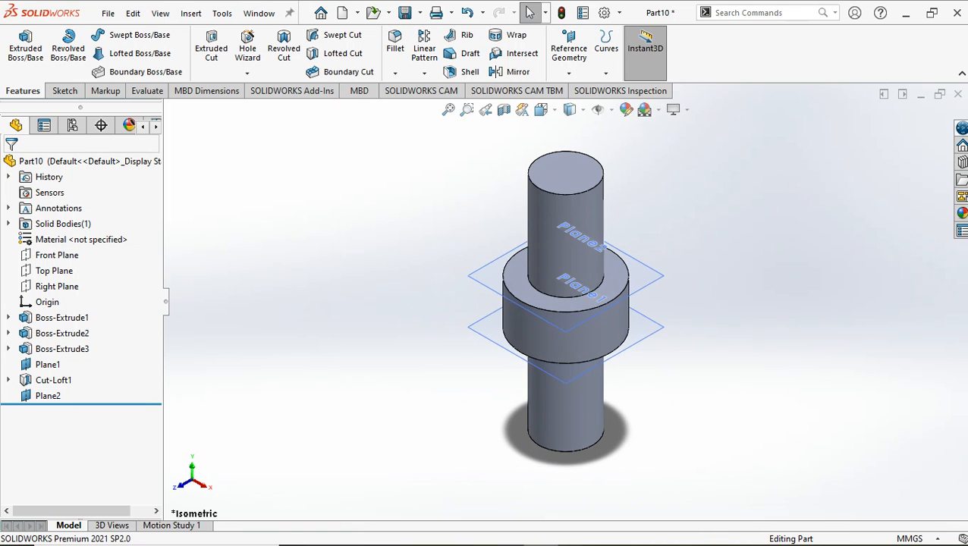
click(47, 395)
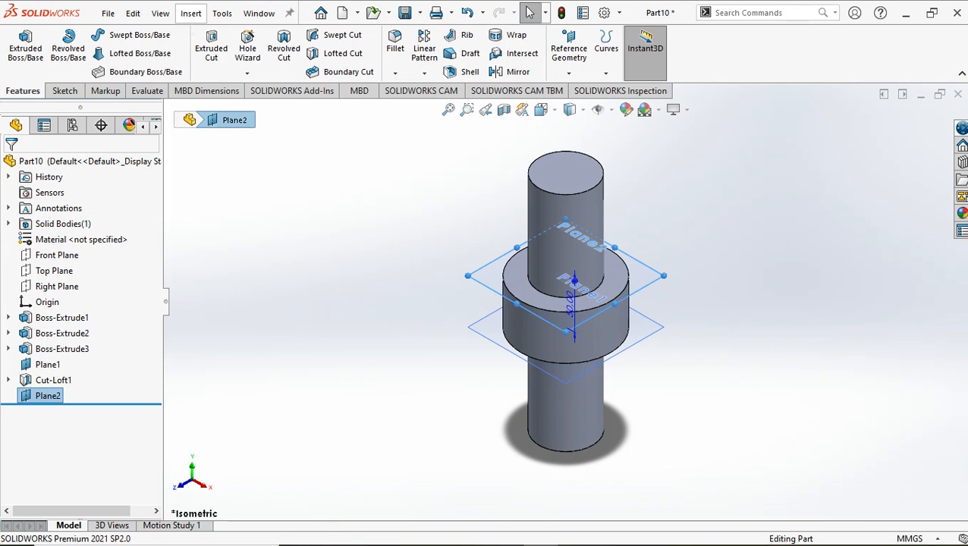
click(190, 13)
mouse_move(250, 210)
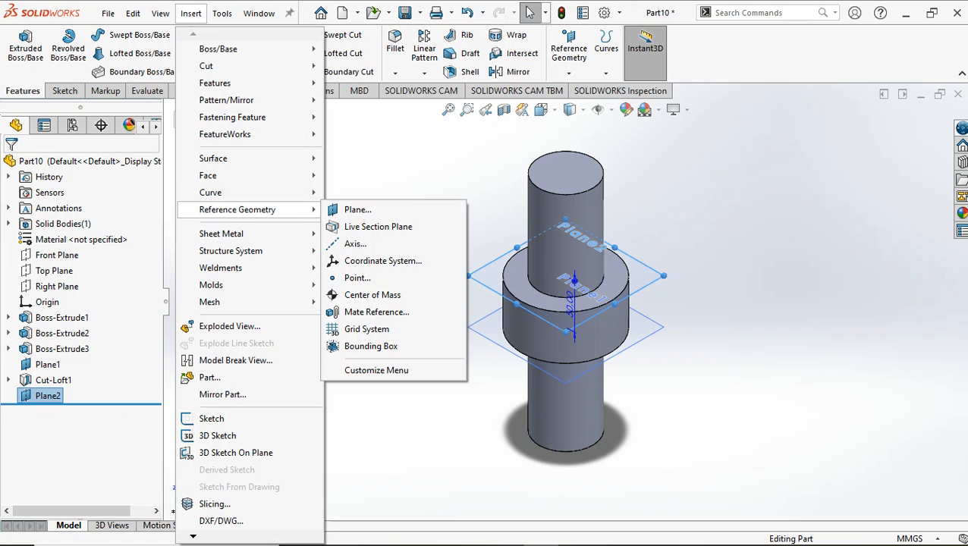
click(357, 210)
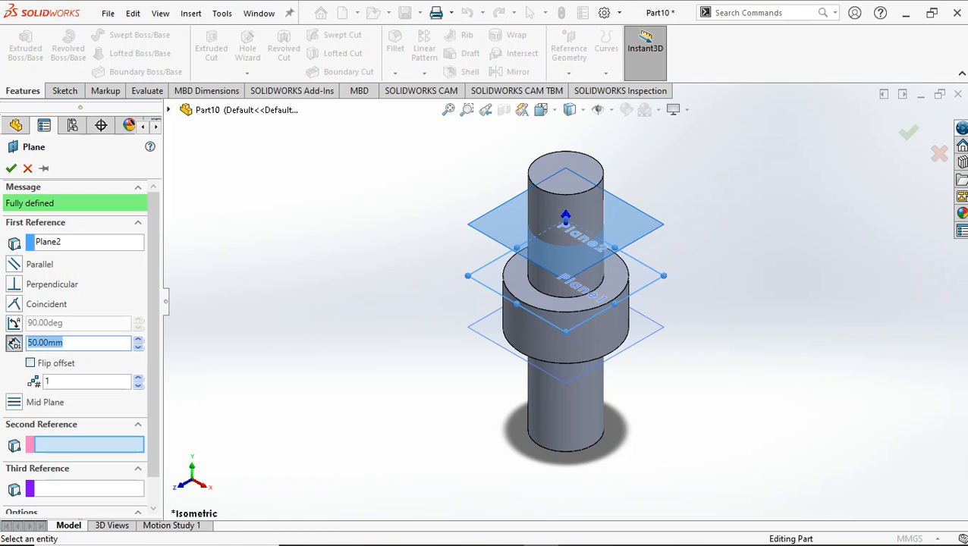
click(541, 109)
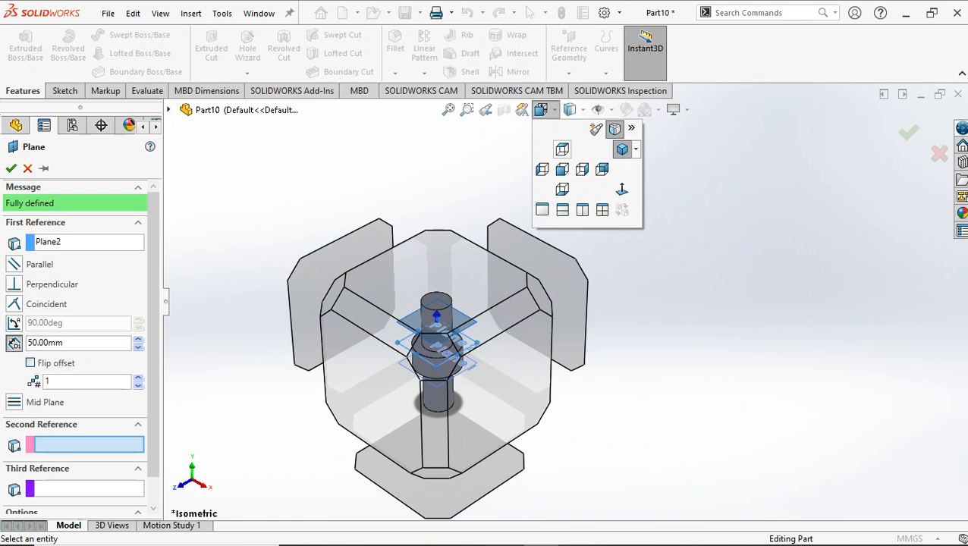
key(ctrl+1)
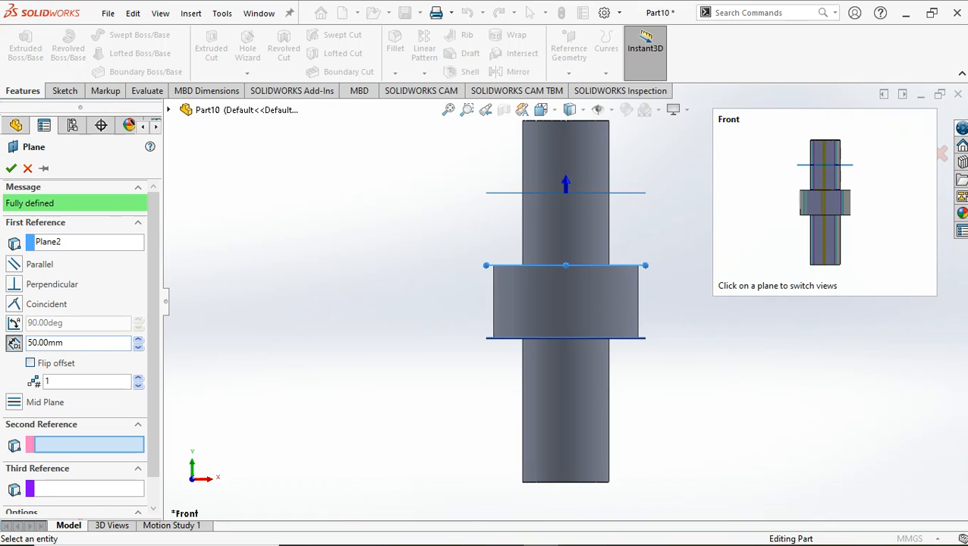
click(138, 339)
click(138, 339)
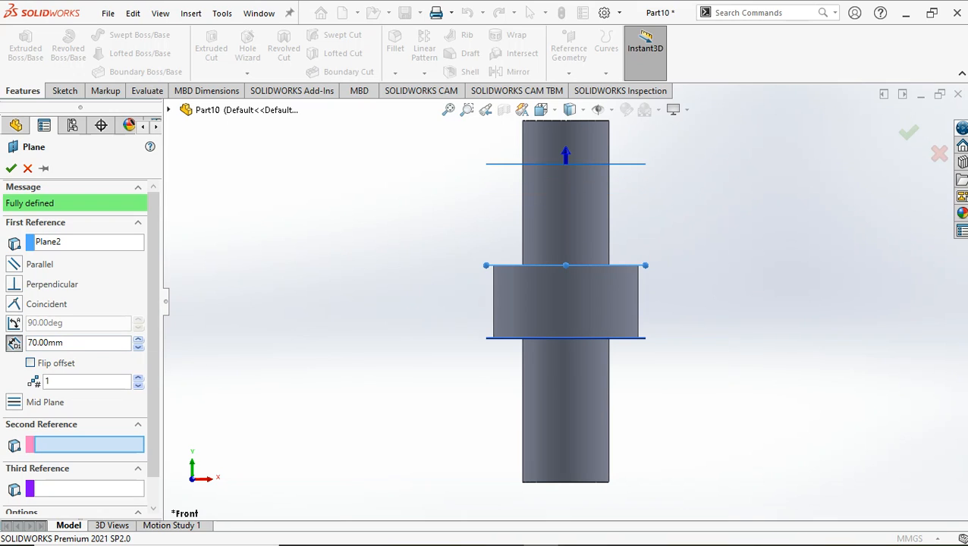
click(138, 339)
click(138, 339)
click(138, 340)
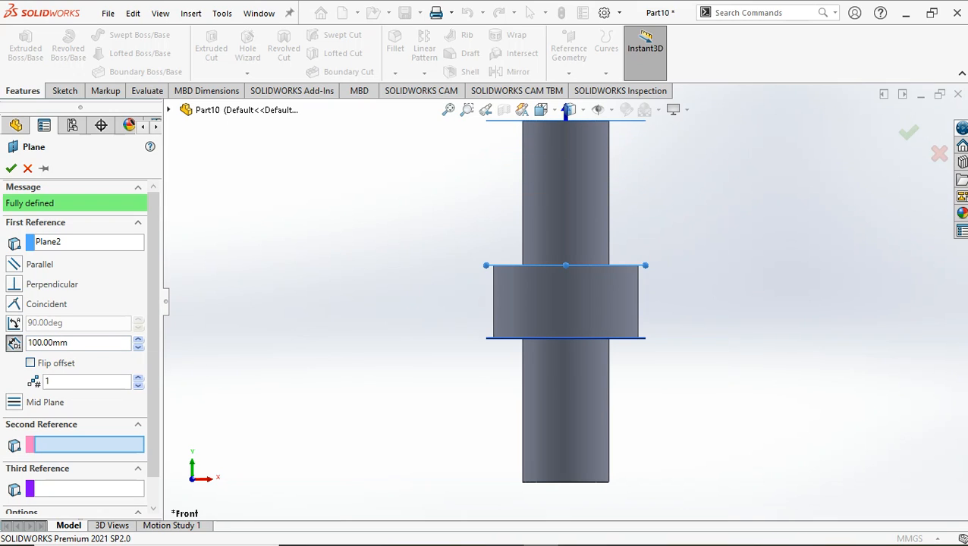
key(Return)
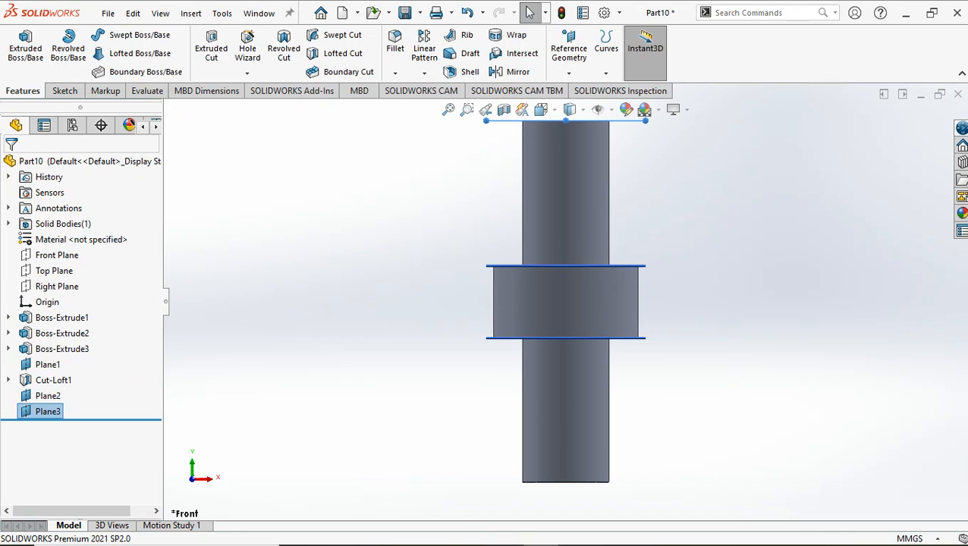
- Sketch a circle with a 15 mm radius centred on the origin on Plane3 at the upper cylinder's end face
click(541, 109)
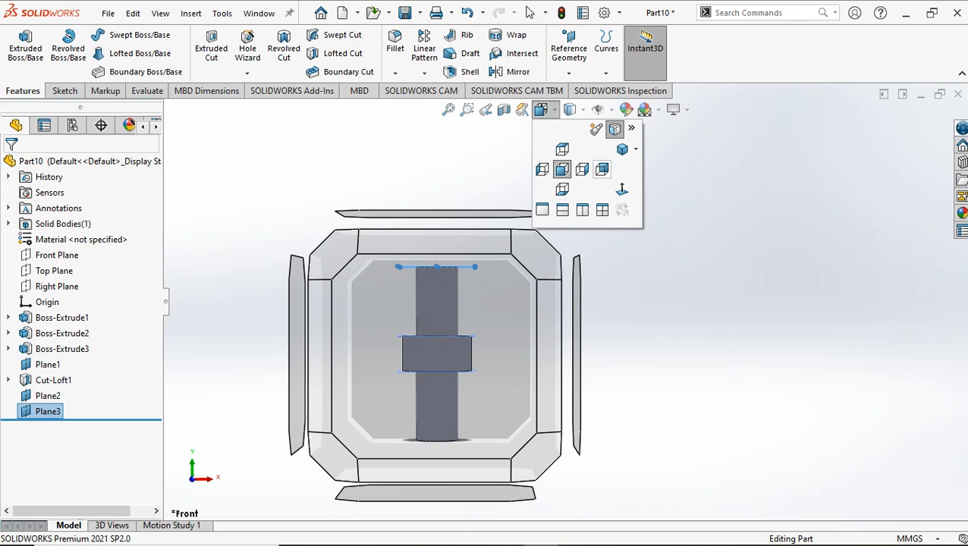
click(622, 149)
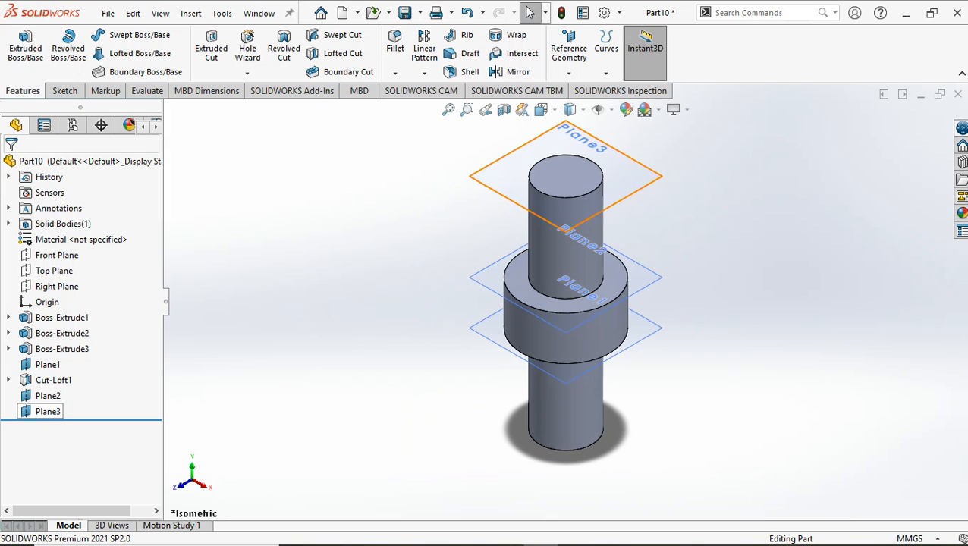
click(47, 412)
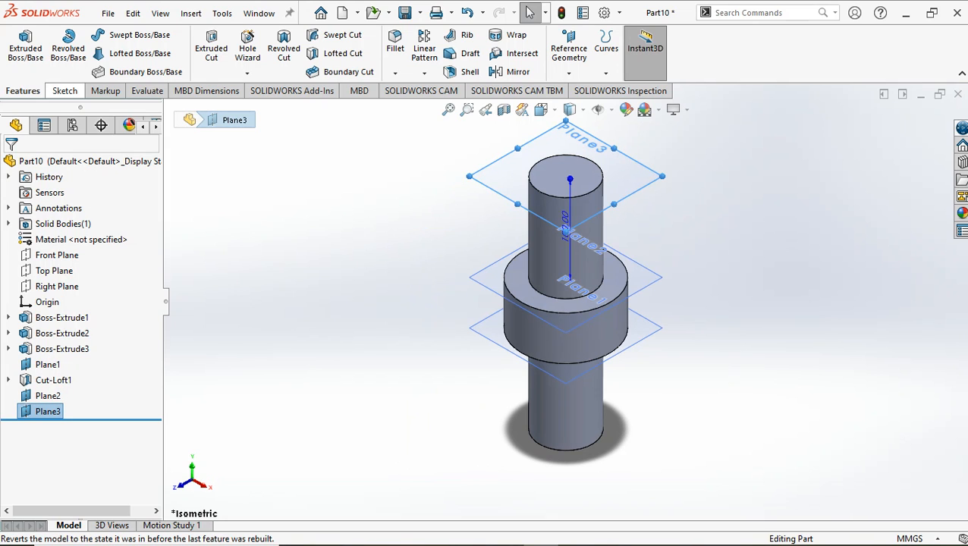
click(63, 91)
click(121, 35)
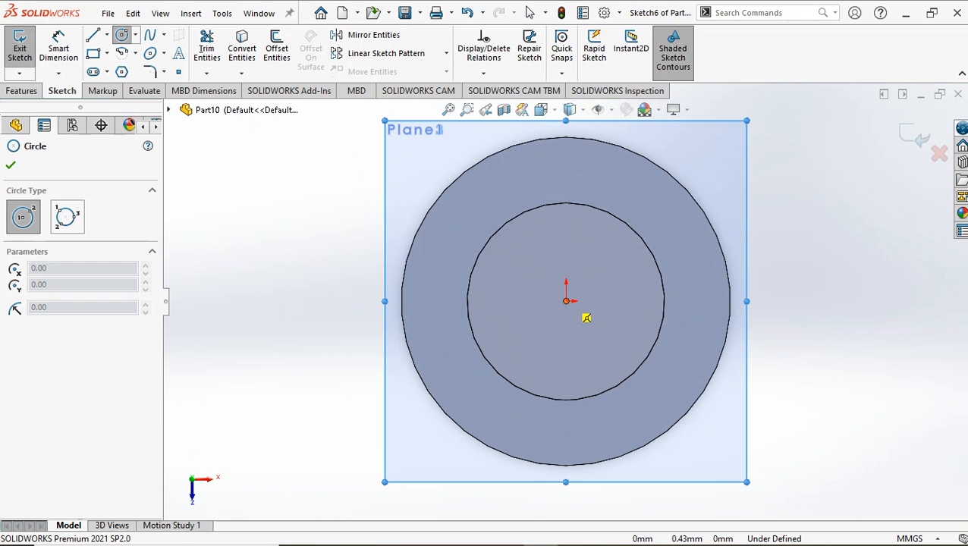
click(566, 302)
click(611, 326)
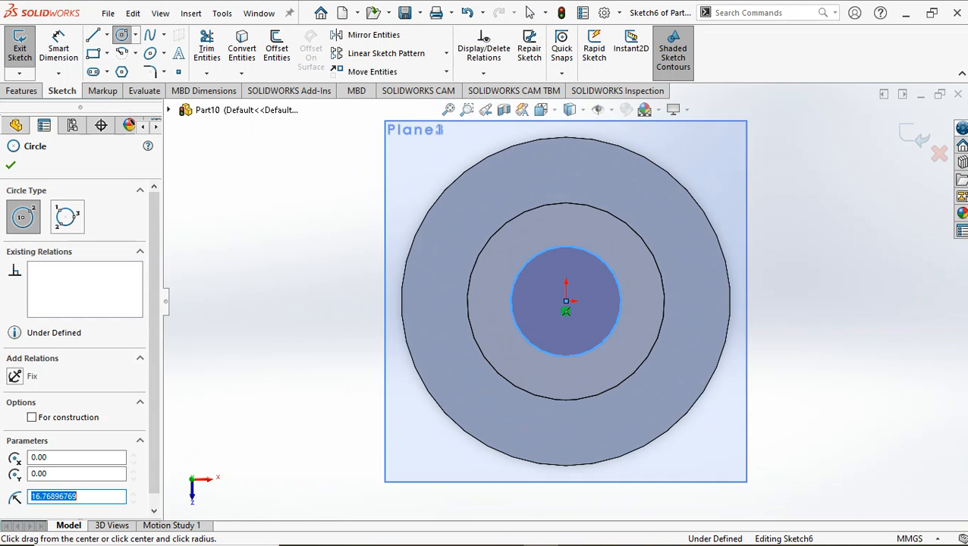
text(3)
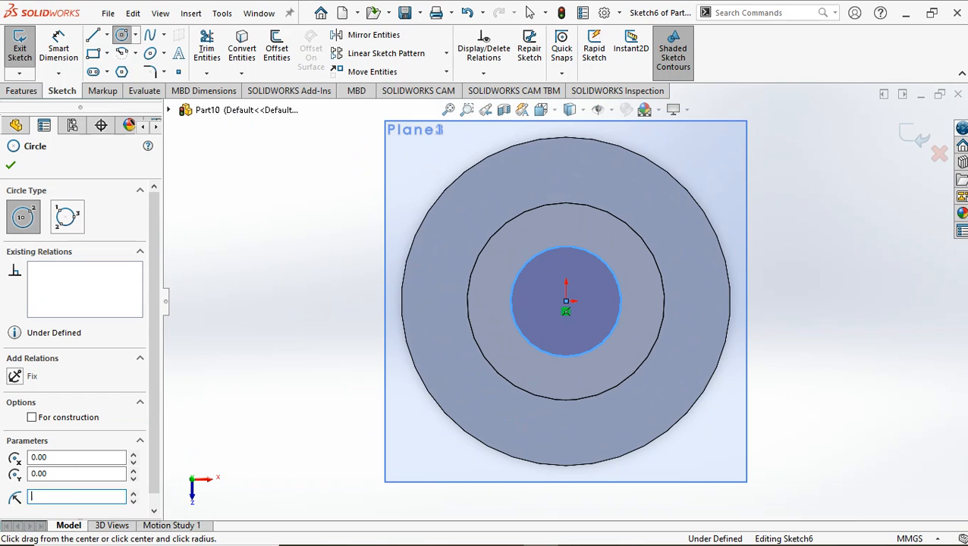
key(Return)
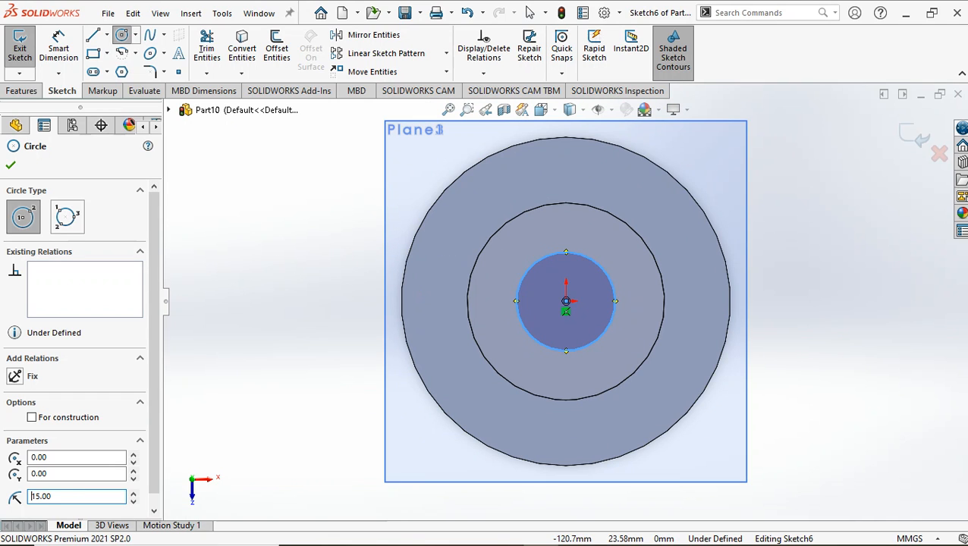
- Accept the circle on Plane3 and exit its sketch with the model in isometric view
click(11, 164)
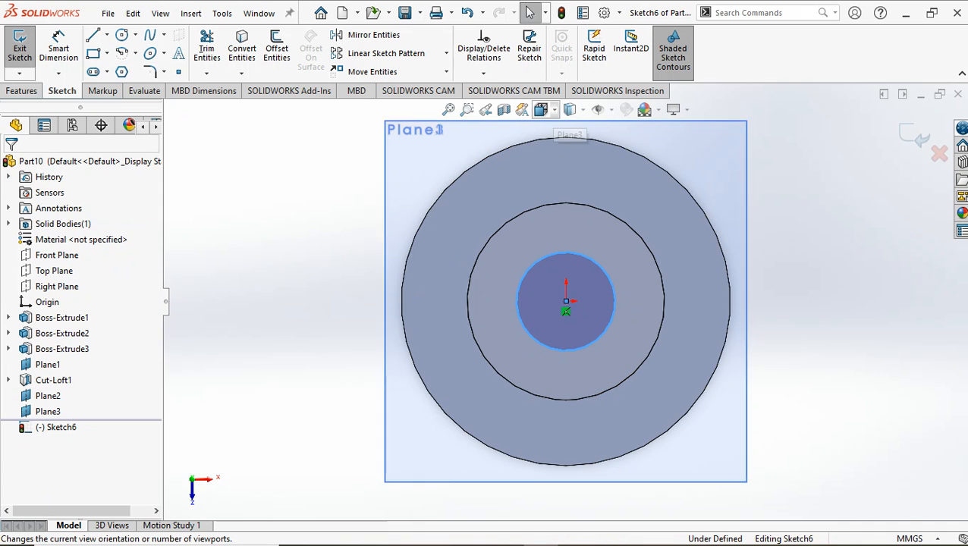
click(543, 110)
click(616, 130)
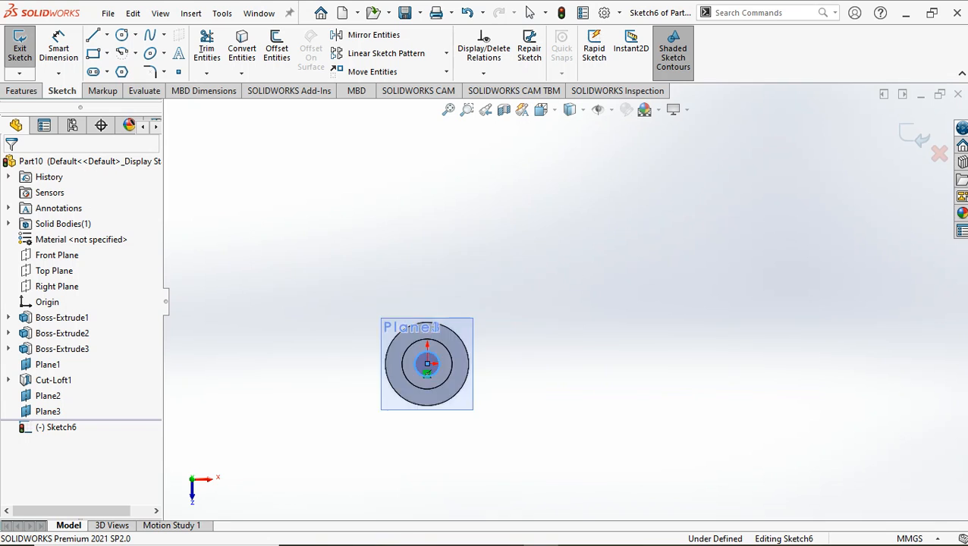
key(Escape)
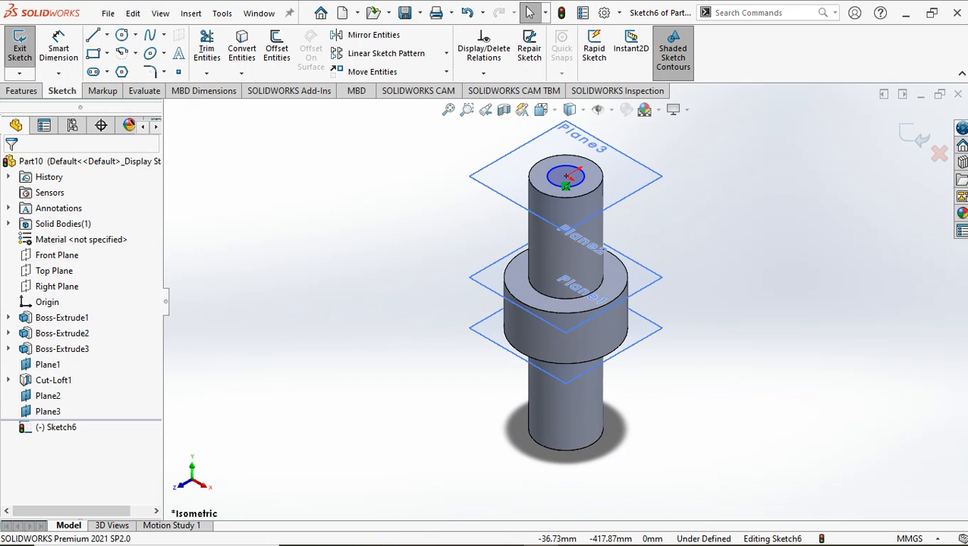
click(20, 48)
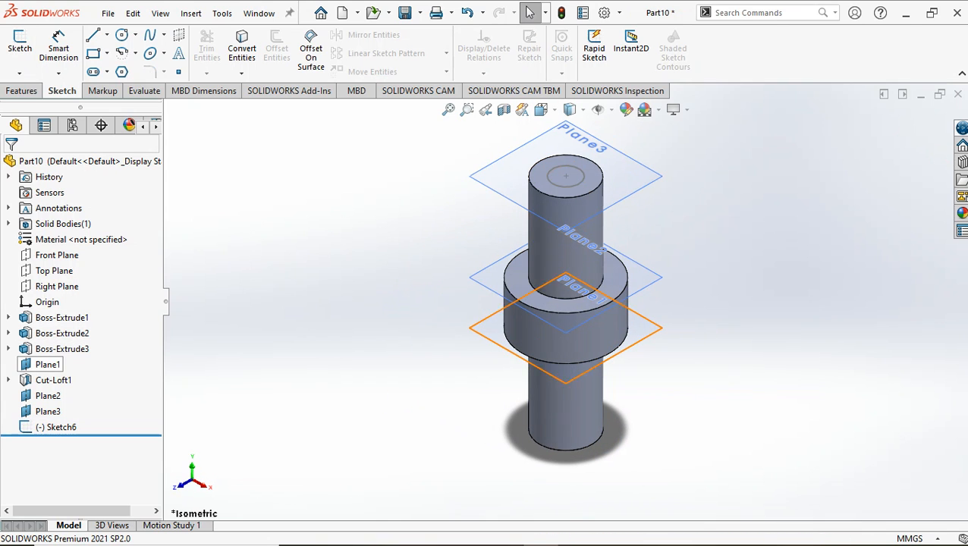
- Sketch a circle with a 15 mm radius centred on the origin on Plane2, matching the circle on Plane3
click(47, 395)
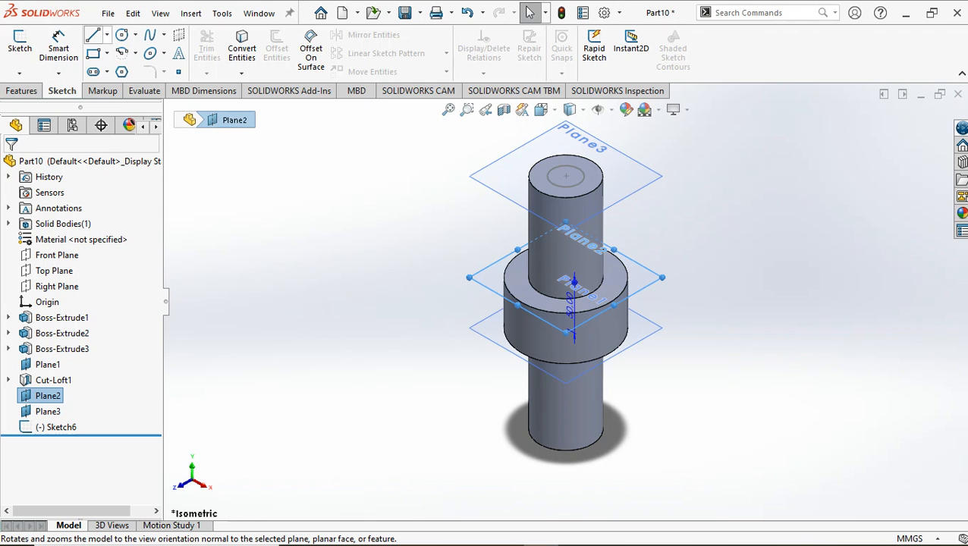
click(19, 47)
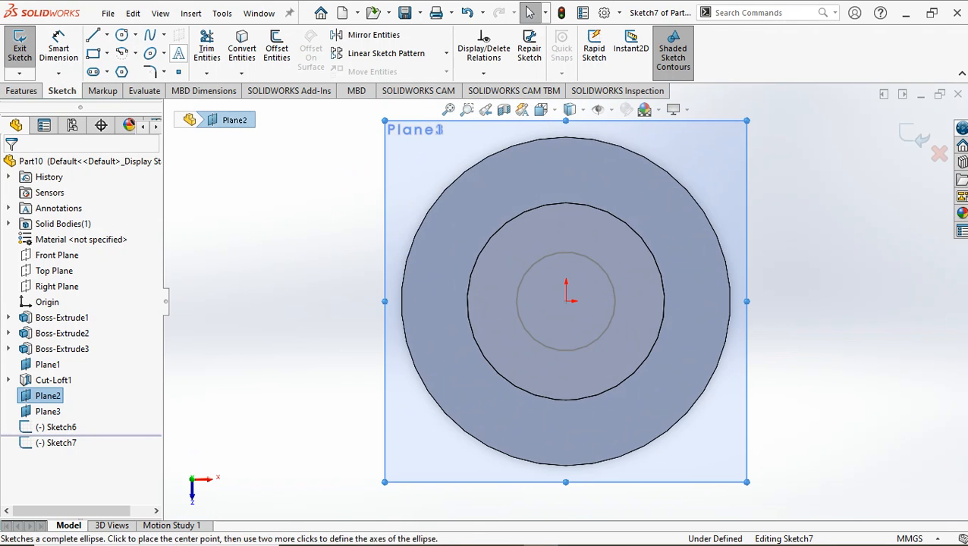
click(122, 34)
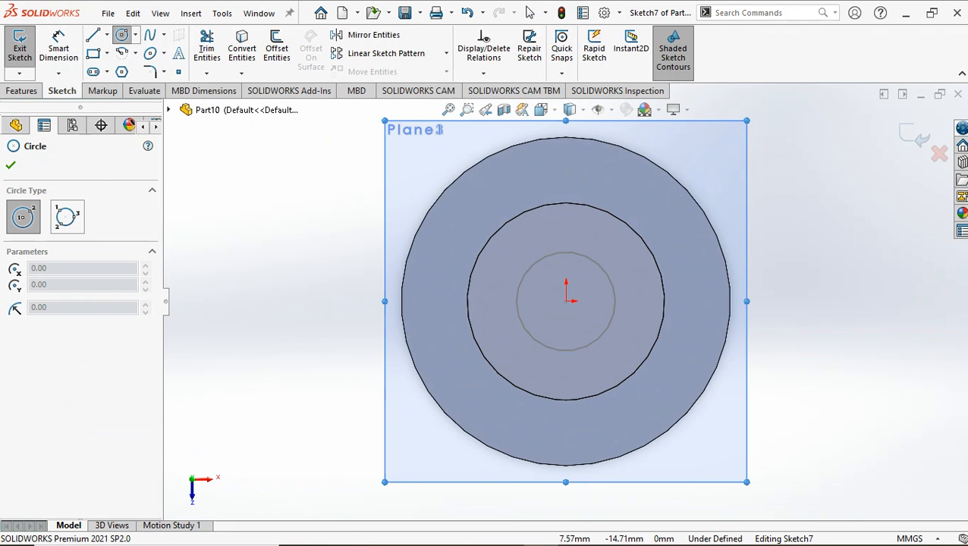
click(566, 301)
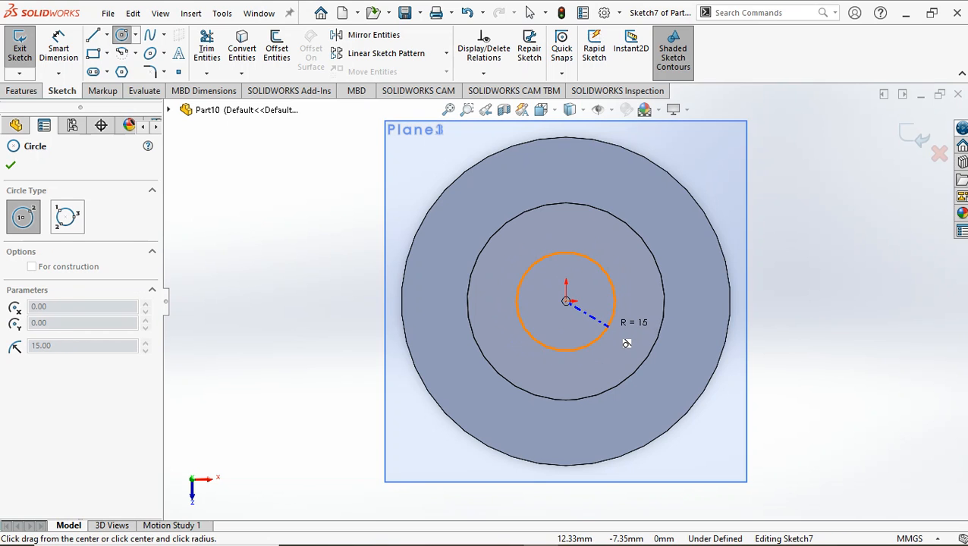
click(627, 343)
click(11, 165)
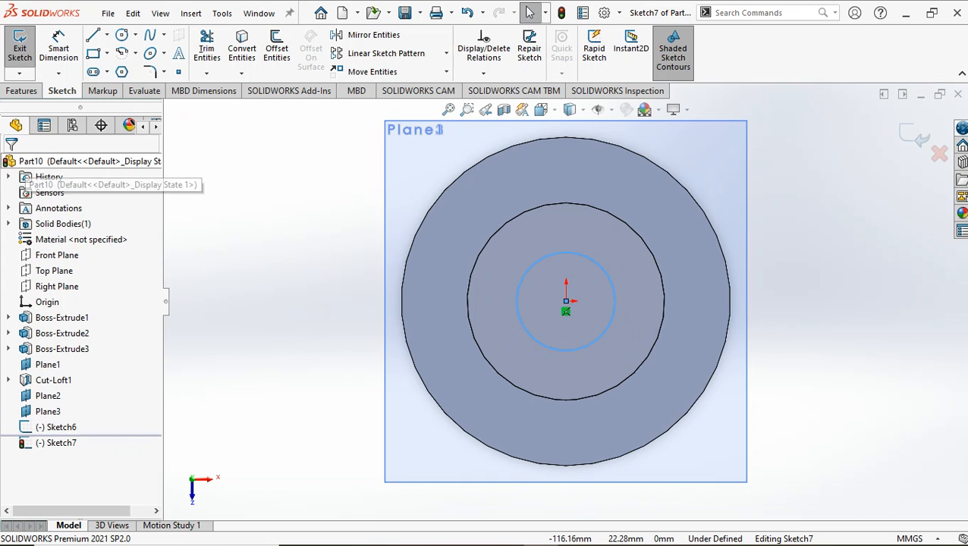
click(19, 47)
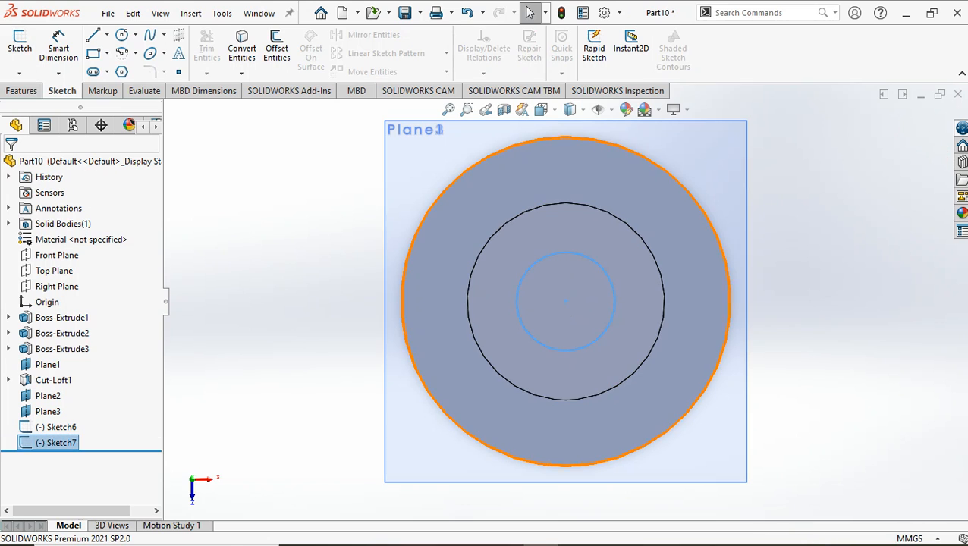
- Cut a lofted hole through the upper cylinder between the circle sketches on Plane3 and Plane2
click(545, 110)
click(541, 110)
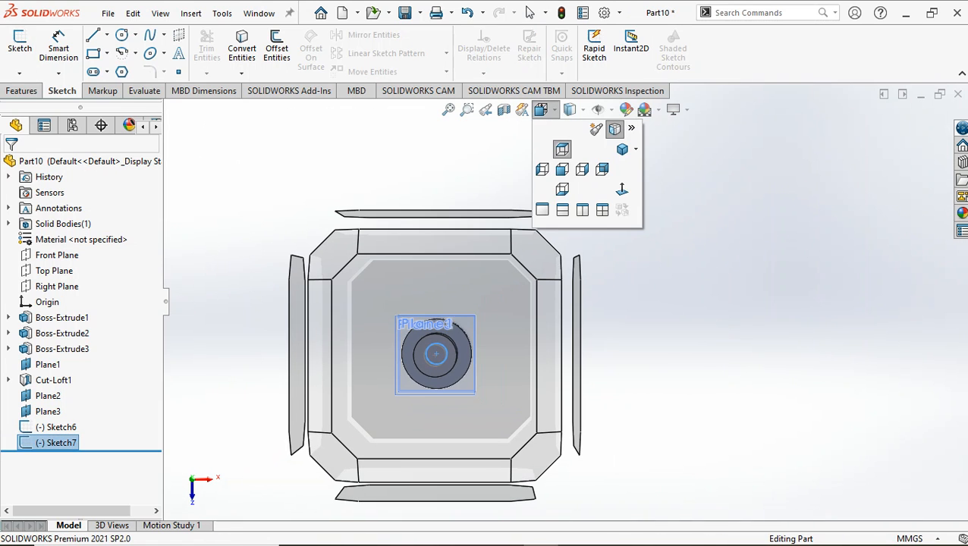
click(624, 148)
key(Escape)
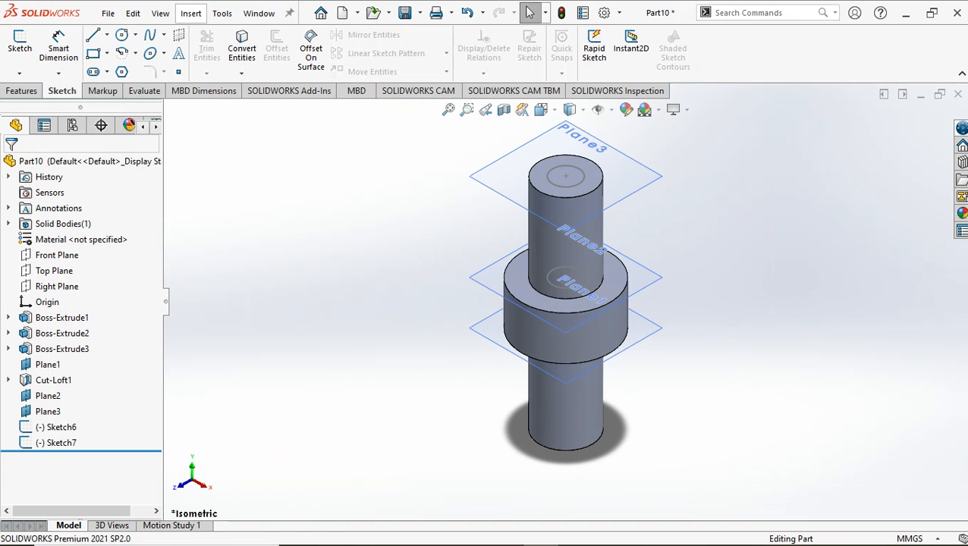
click(190, 13)
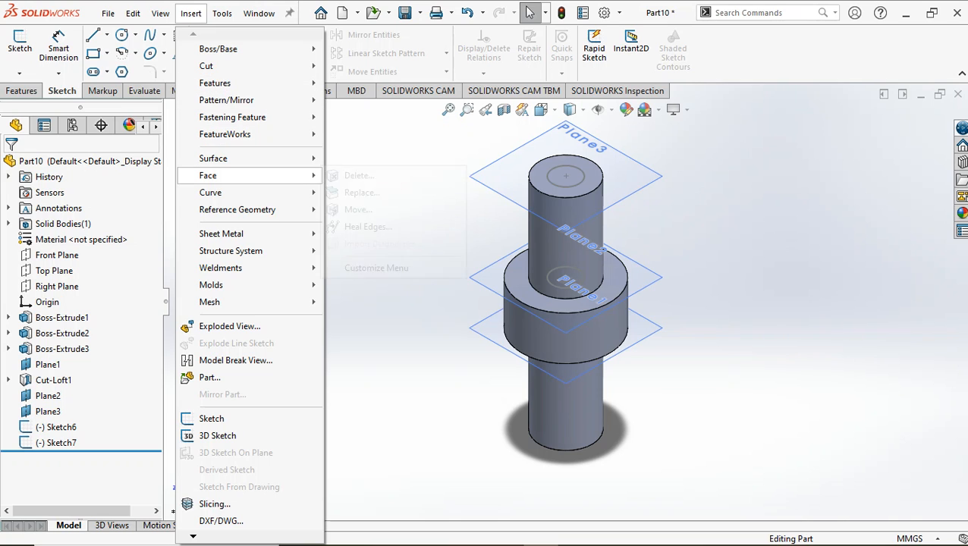
click(410, 148)
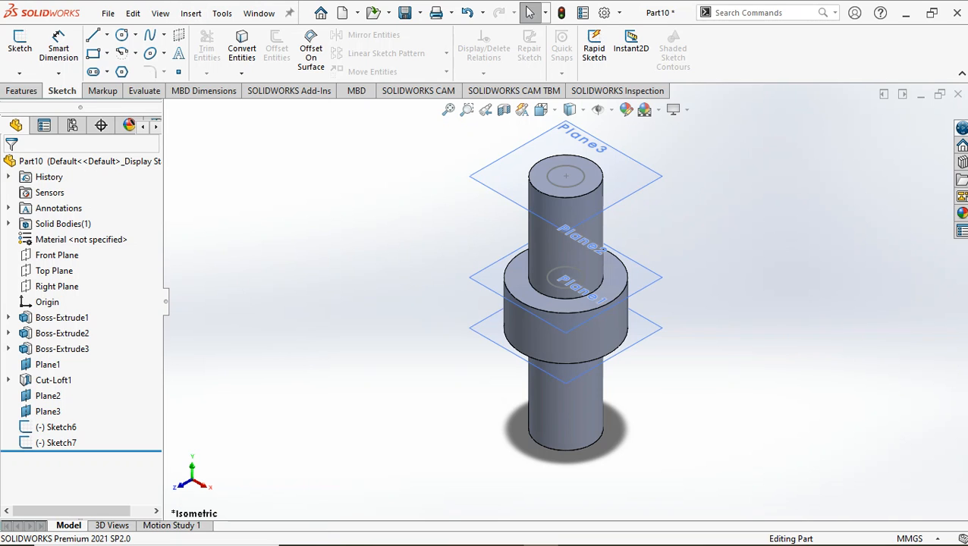
click(21, 91)
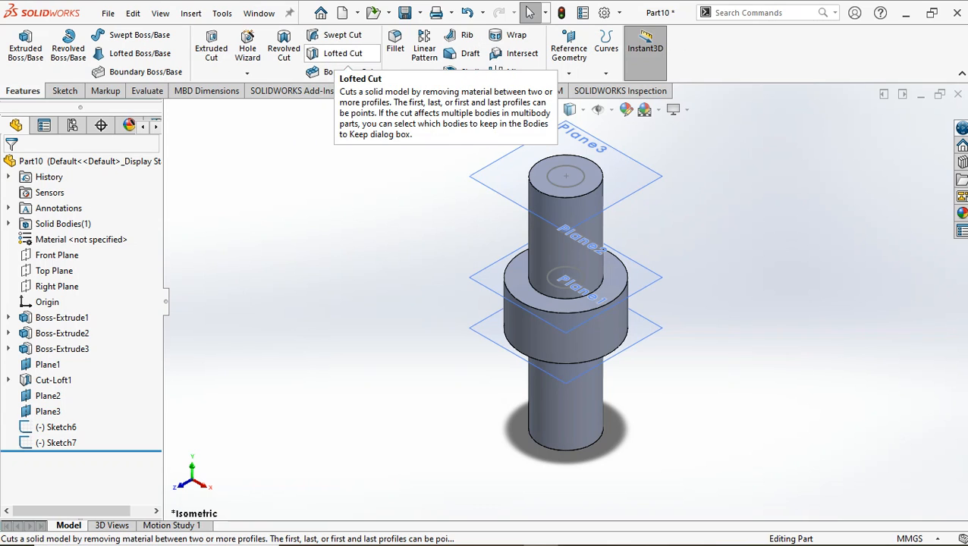
click(341, 53)
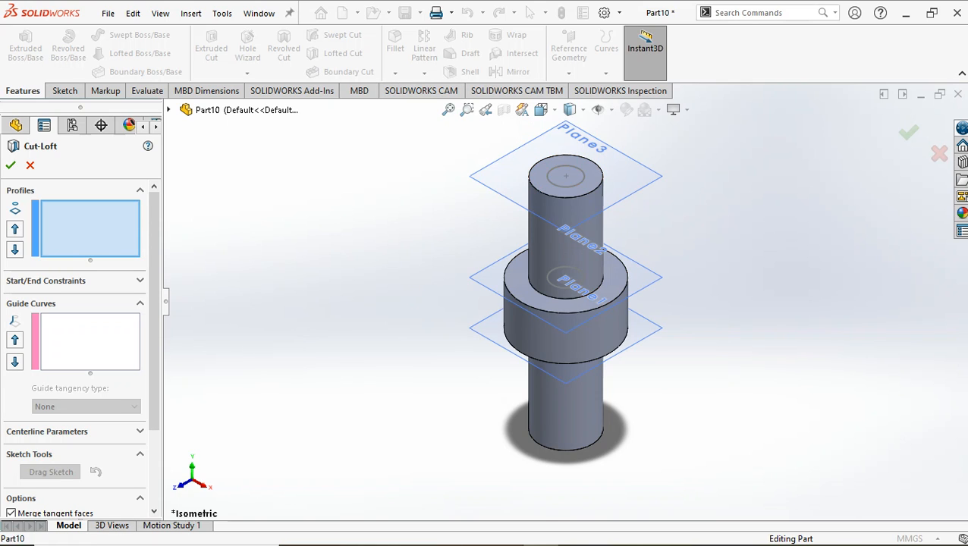
click(575, 184)
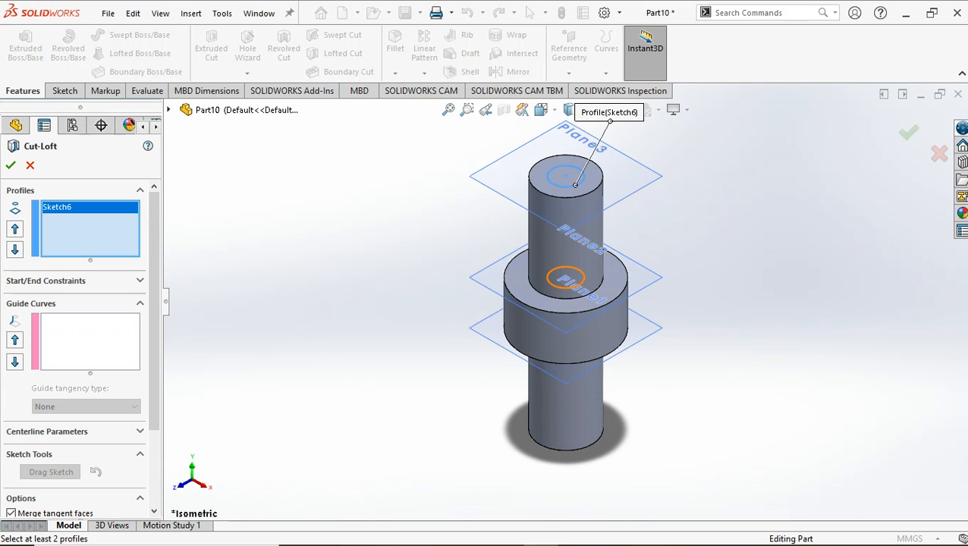
click(581, 282)
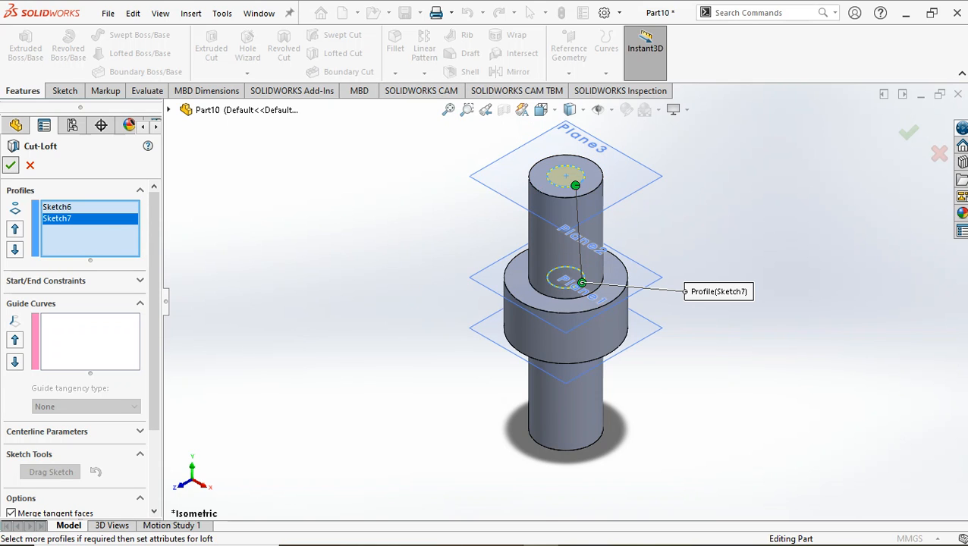
click(10, 165)
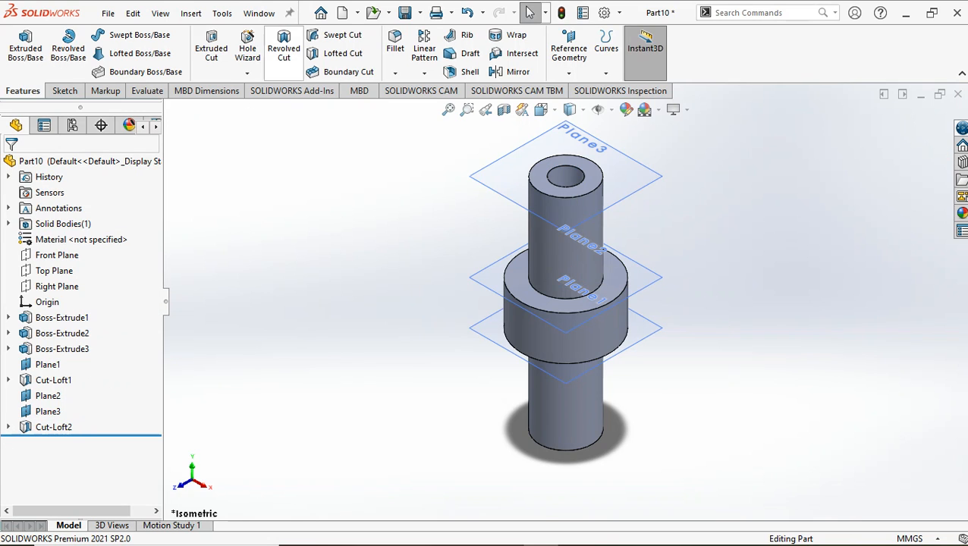
- Hide all reference planes in the model
click(160, 12)
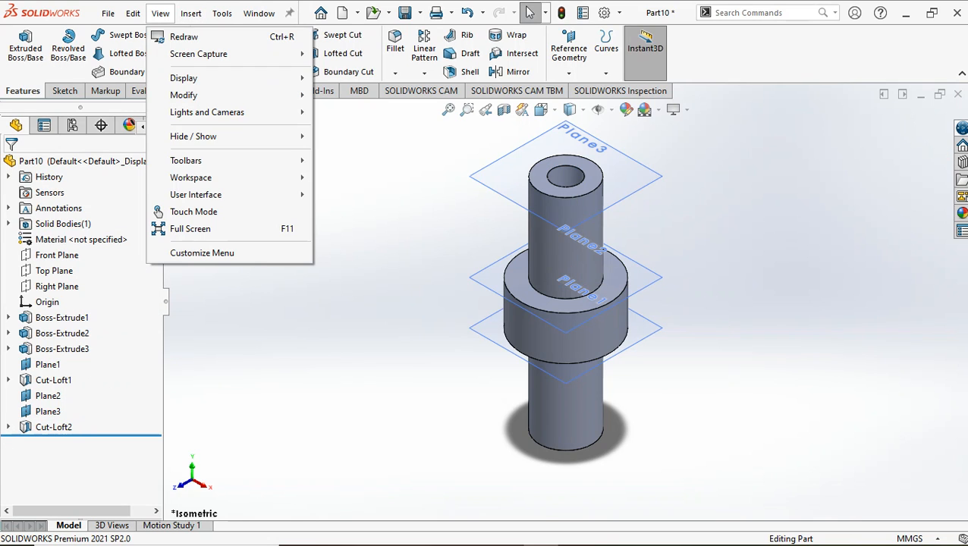
mouse_move(220, 136)
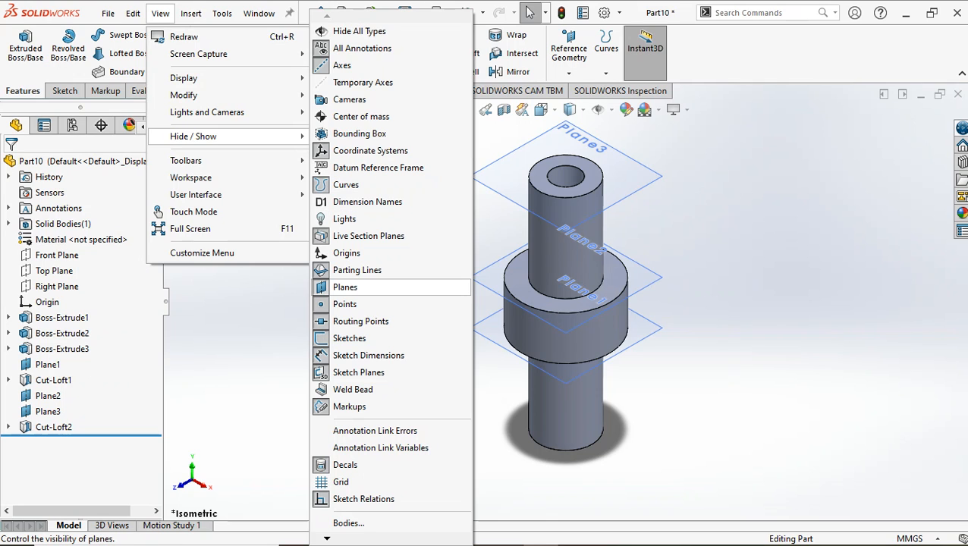
click(345, 287)
key(Escape)
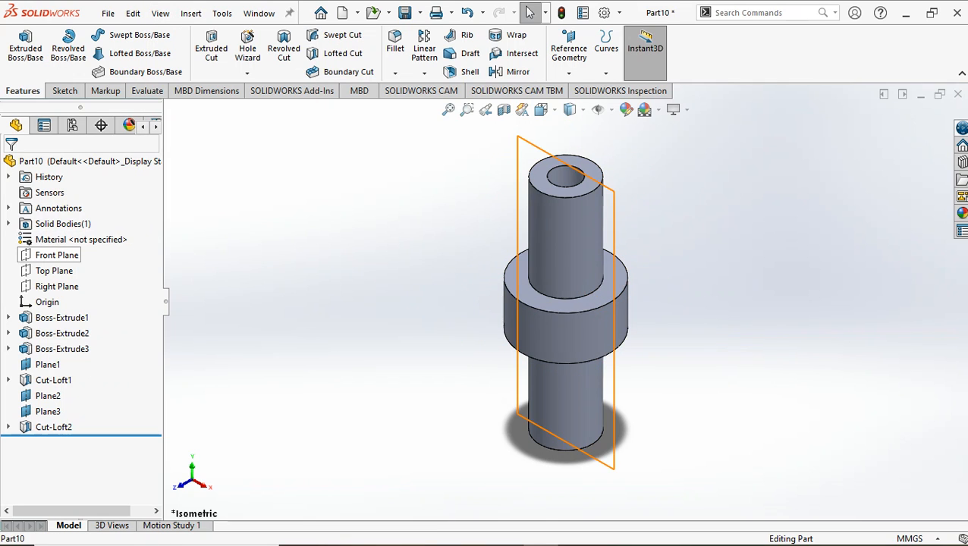
- Apply a planar section view through the part on the Front Plane with 0 mm offset
click(57, 255)
click(485, 110)
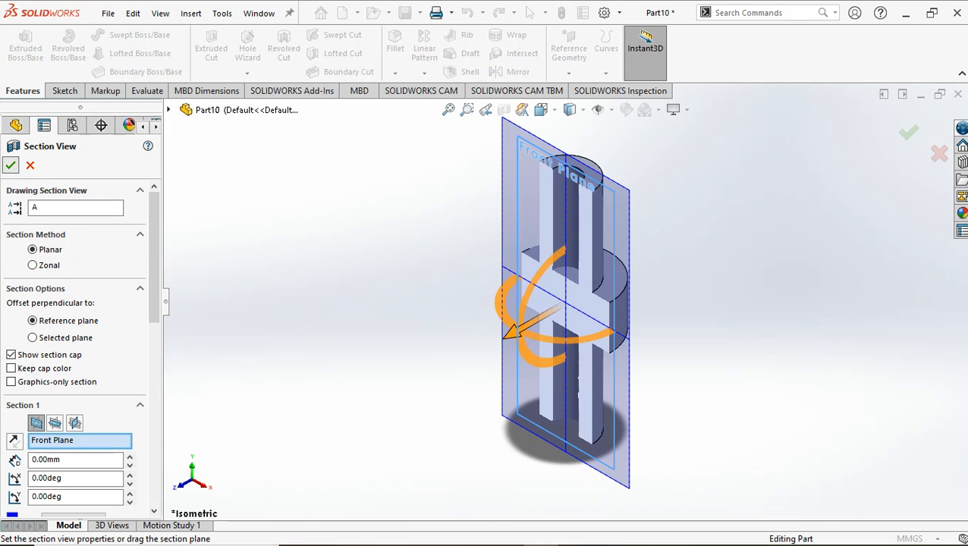
click(10, 165)
- Examine the sectioned part from several angles to check the two lofted holes and the solid collar between them
middle_drag(562, 334, 690, 269)
key(Down)
key(Down)
key(Down)
key(Down)
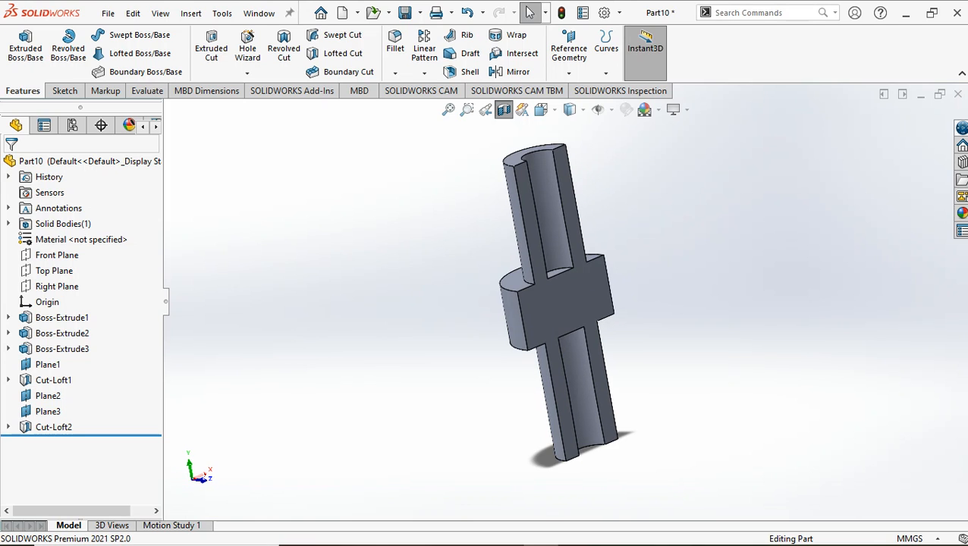
key(Left)
key(Left)
key(Left)
key(Left)
key(Left)
key(Left)
key(Left)
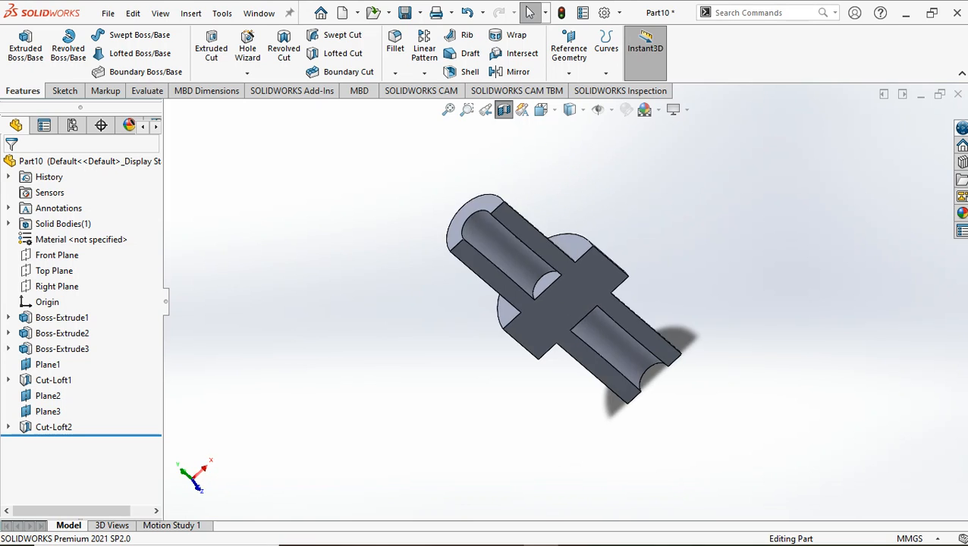
key(Left)
key(Left)
key(Left)
key(Left)
key(Left)
key(Left)
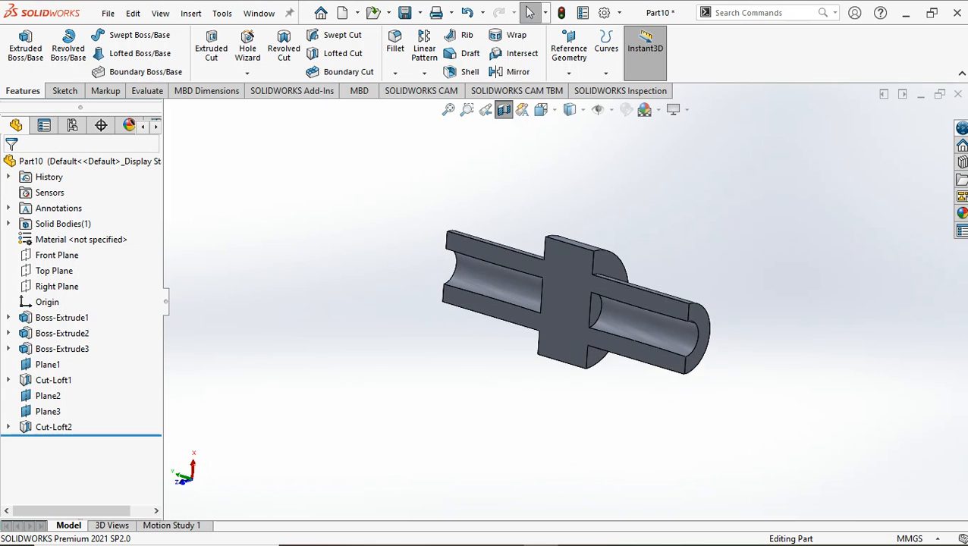
key(Left)
key(Left)
key(Left)
key(Left)
key(Left)
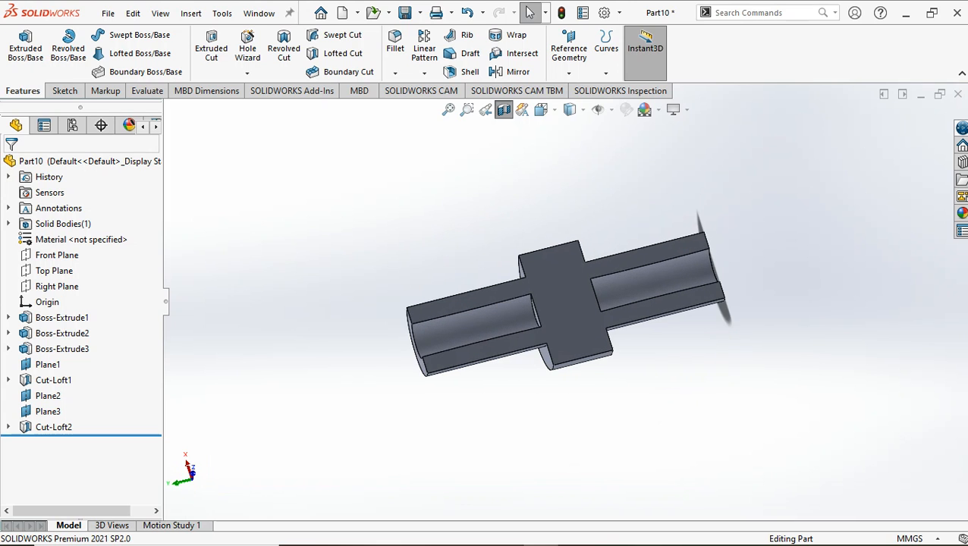
key(Left)
key(Left)
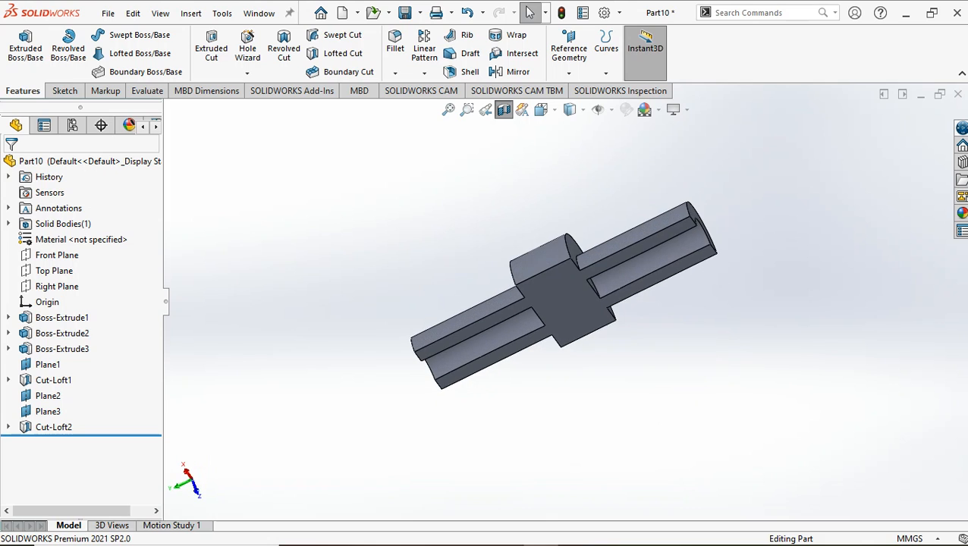
key(Left)
middle_drag(577, 304, 462, 228)
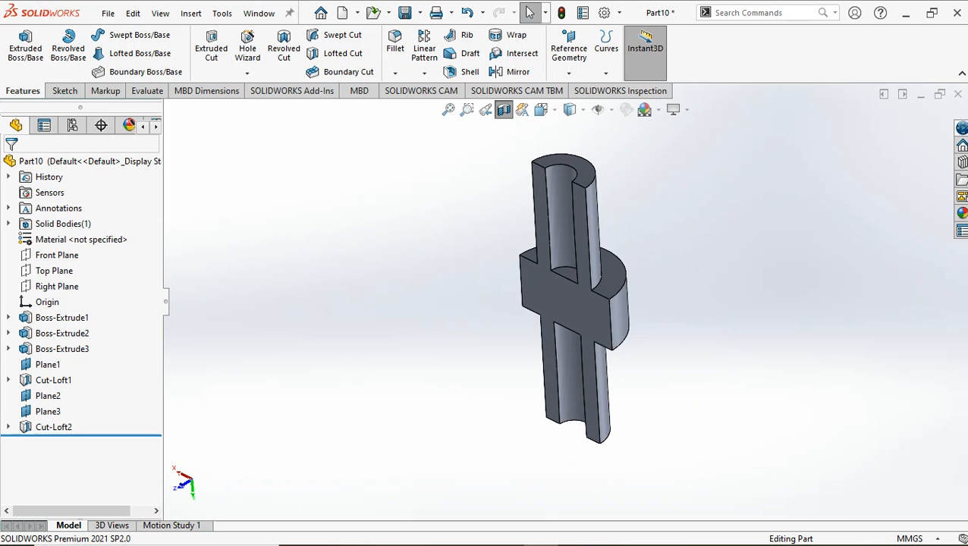